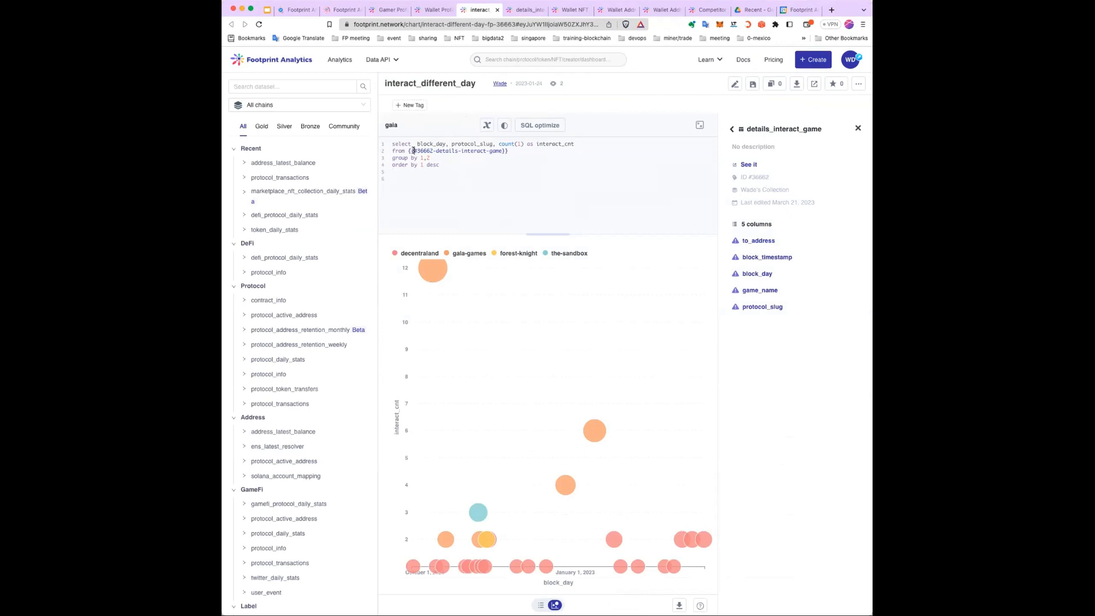
Step: Examine the interact_different_day query, including its reference to the details-interact-game chart, alongside the resulting bubble chart
left_click_drag(413, 150, 504, 148)
left_click(520, 150)
double_click(431, 150)
left_click(477, 175)
left_click(856, 128)
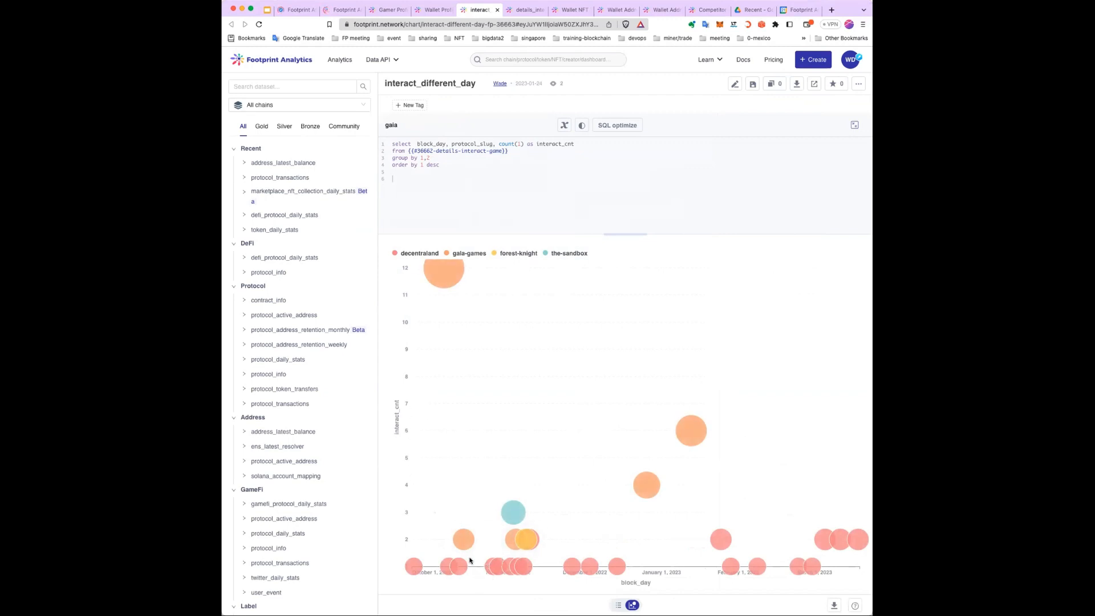
mouse_move(754, 564)
double_click(472, 143)
double_click(424, 151)
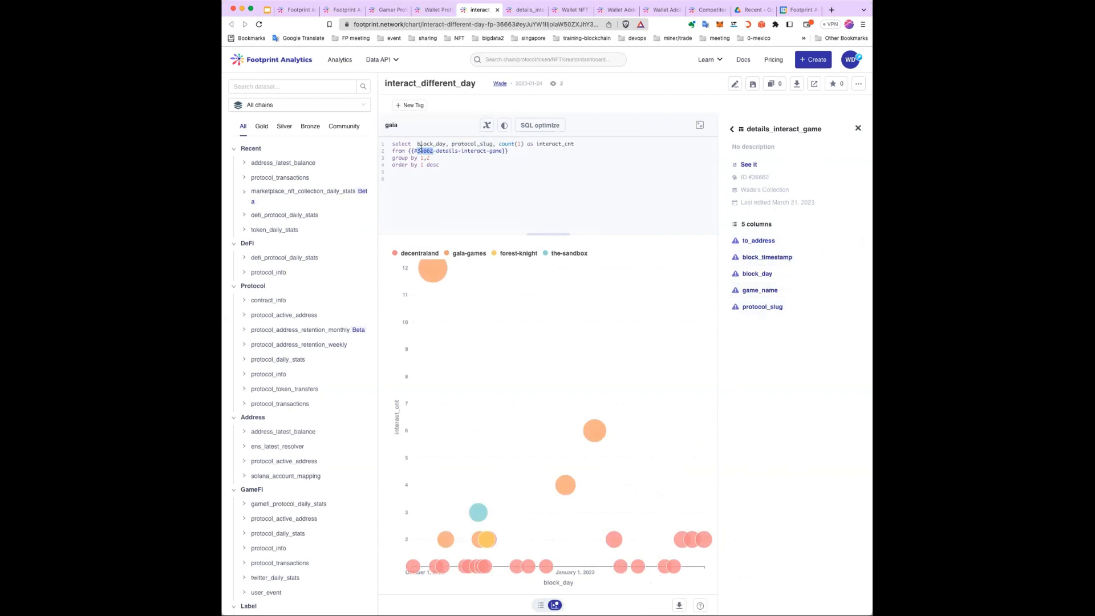
key("super+x")
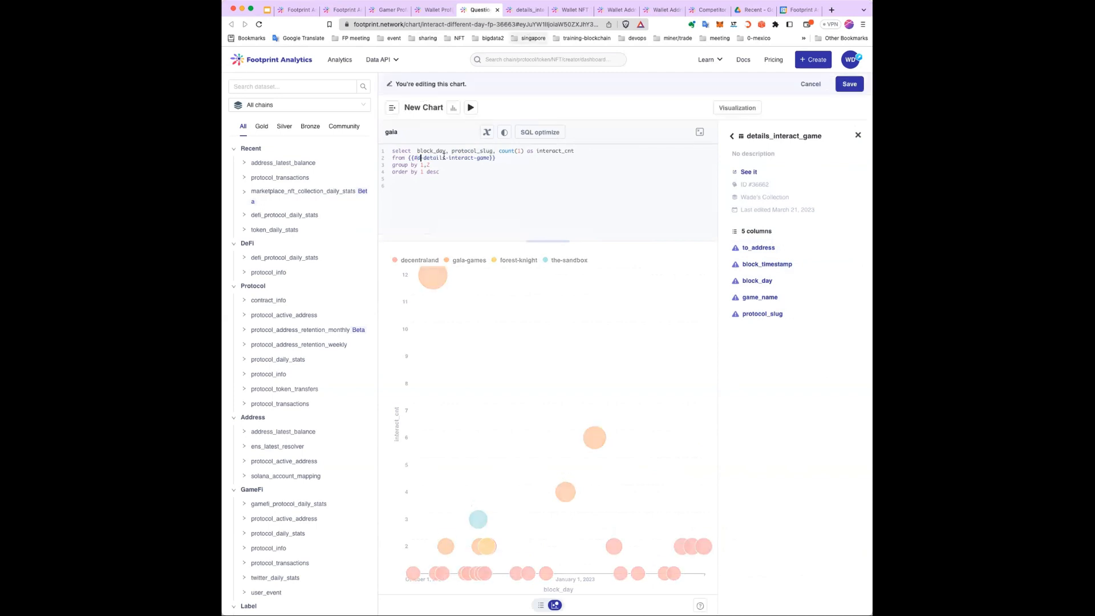
key("super+z")
Step: Switch to the details_interact_game chart and read through its SQL query from start to end
left_click(519, 10)
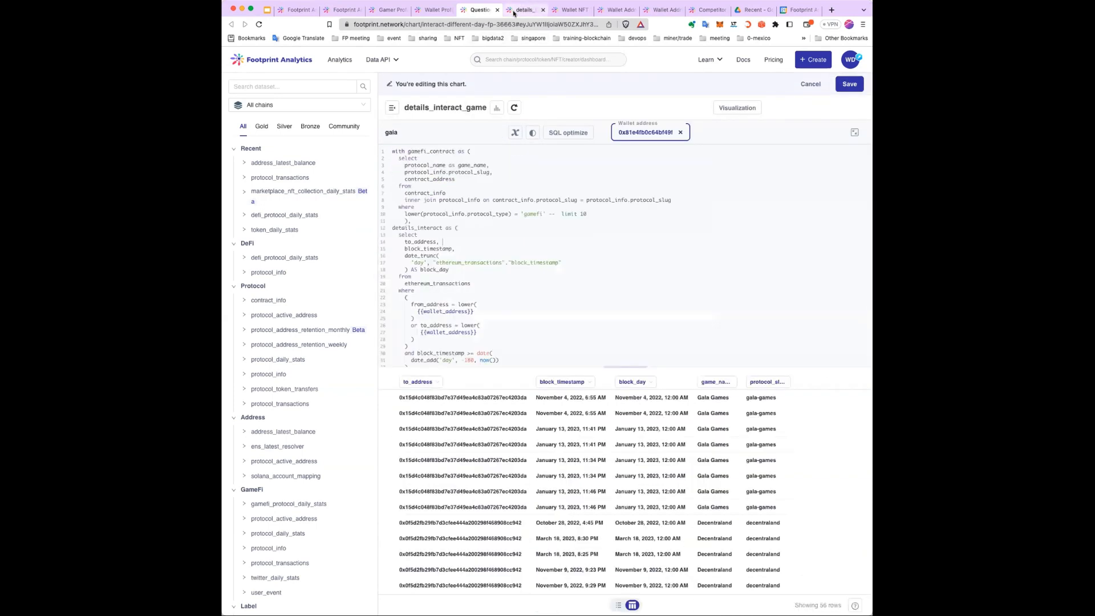
left_click(580, 25)
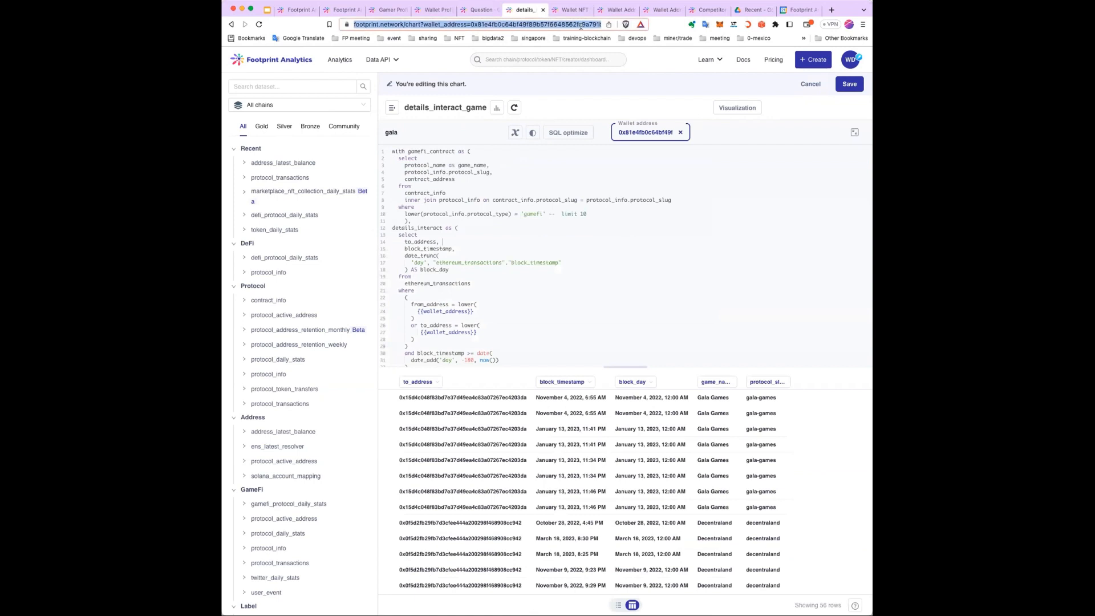
key("Right")
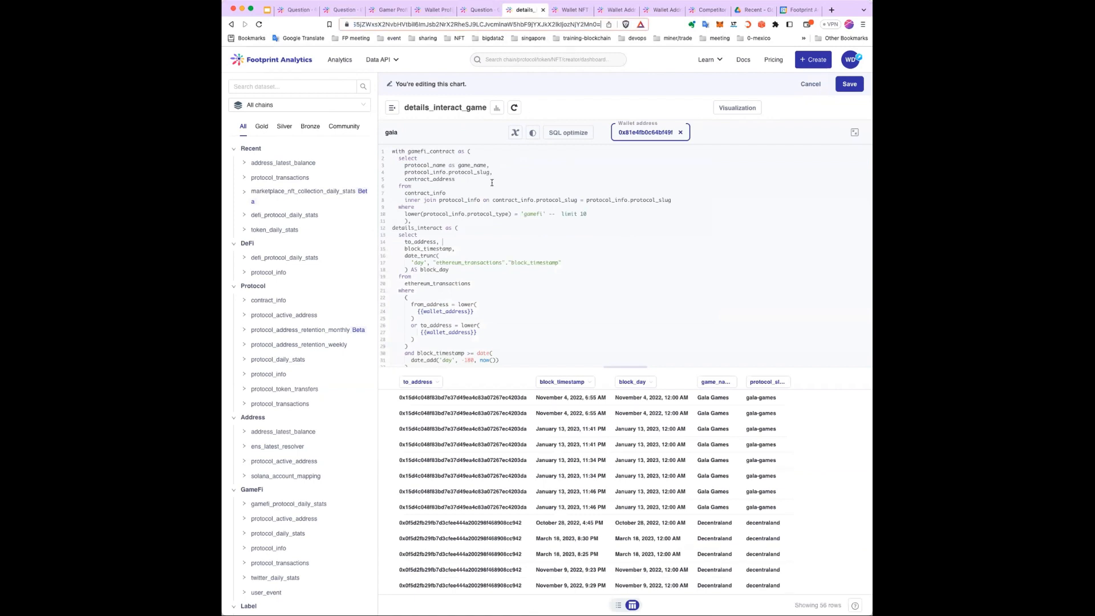
left_click(502, 191)
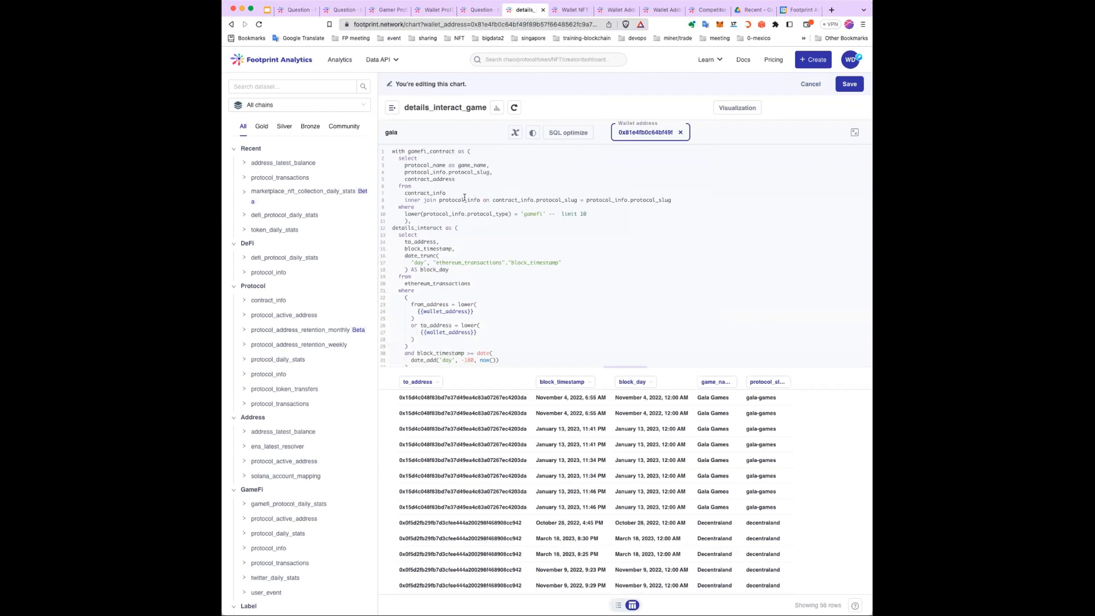
scroll(465, 197, "down", 5)
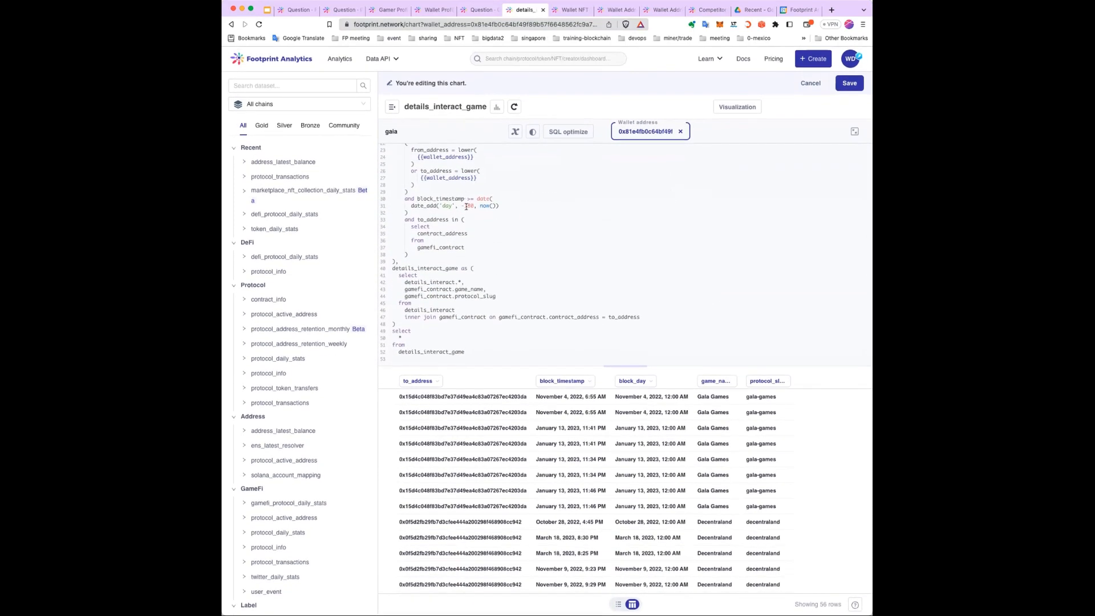
scroll(476, 284, "up", 5)
scroll(476, 285, "down", 5)
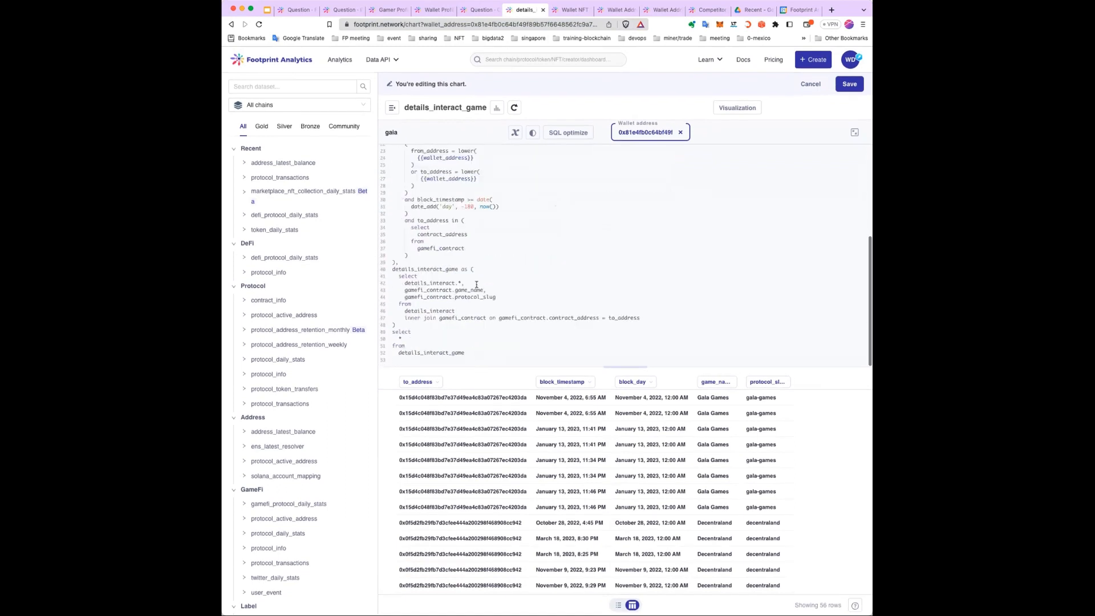
scroll(476, 285, "up", 5)
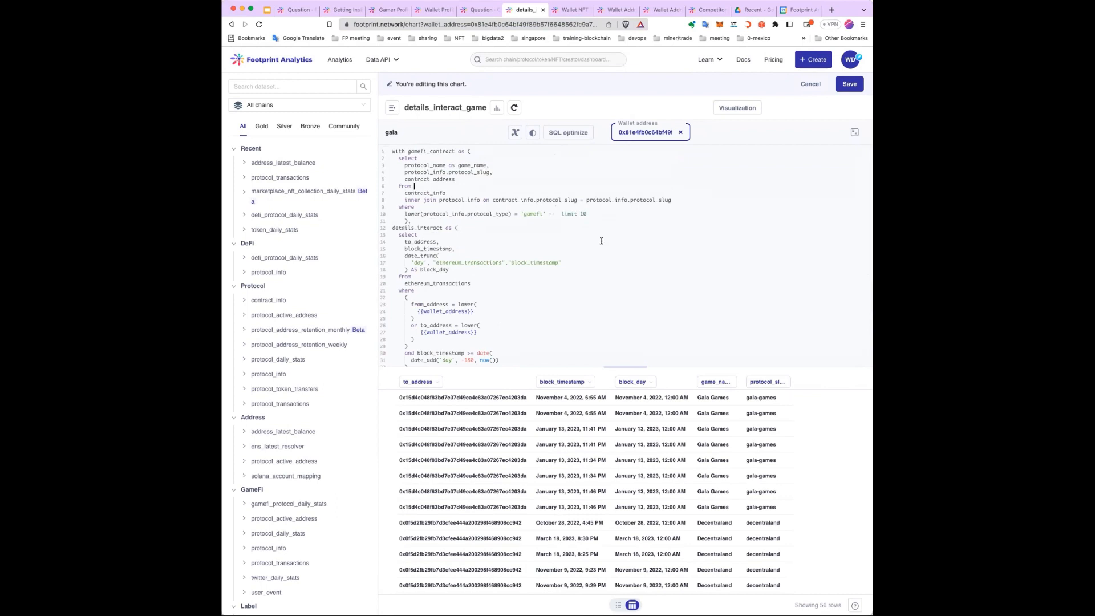
Step: Search the datasets for contract_info, the table used in the query, and expand its column list
double_click(420, 193)
left_click(293, 85)
key("super+v")
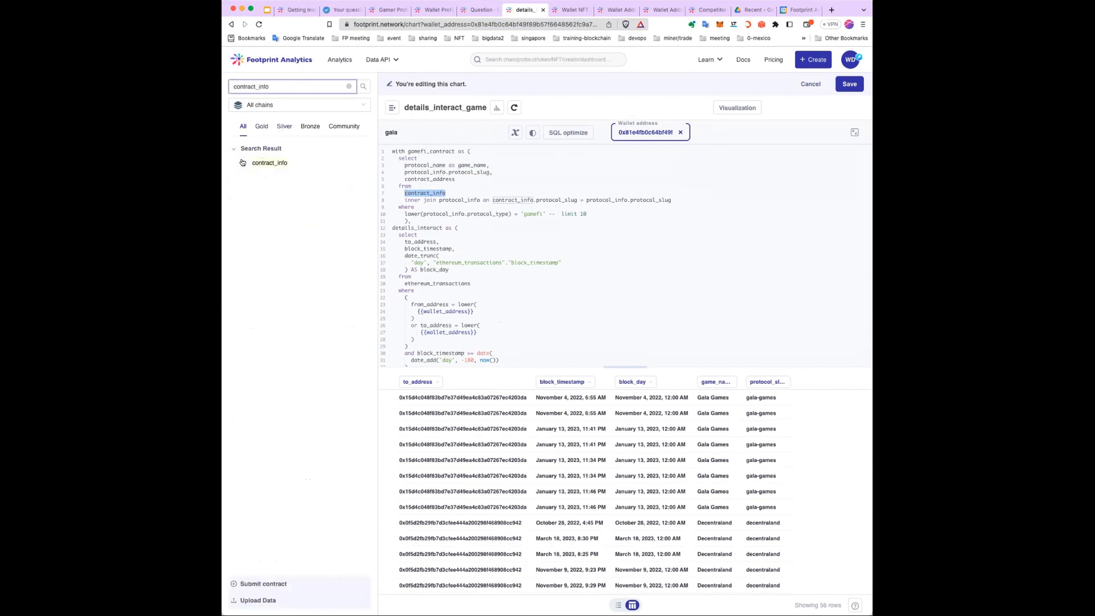
left_click(242, 162)
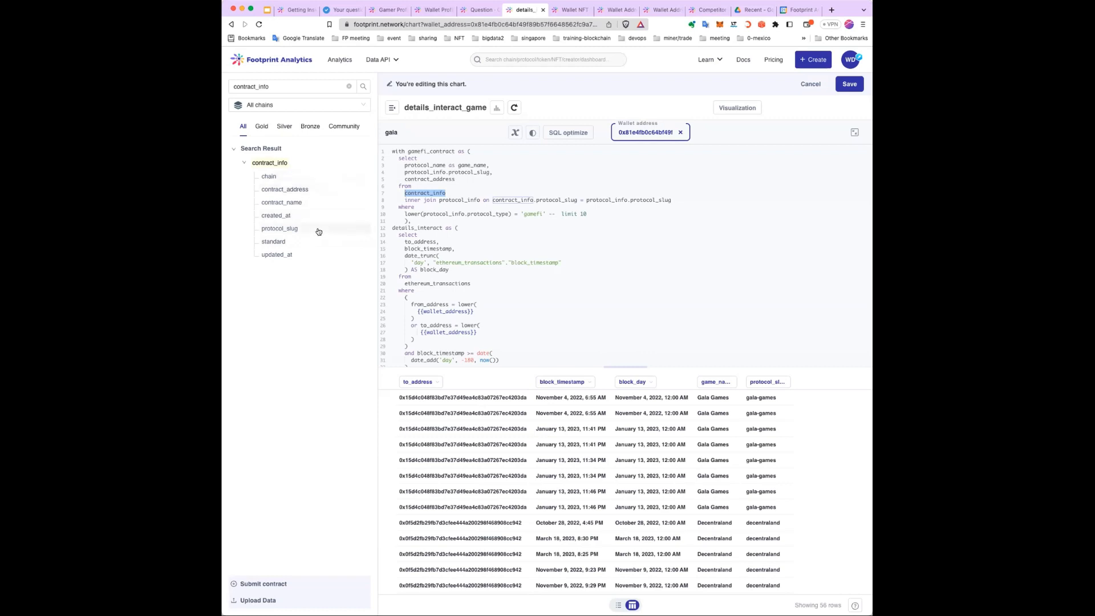
Step: Examine the gamefi_contract subquery's join with protocol_info and its filter on the gamefi protocol type
left_click(519, 200)
left_click_drag(404, 213, 545, 213)
double_click(495, 214)
left_click(532, 213)
Step: Examine the wallet_address and block_timestamp conditions in the details_interact subquery
scroll(440, 313, "down", 3)
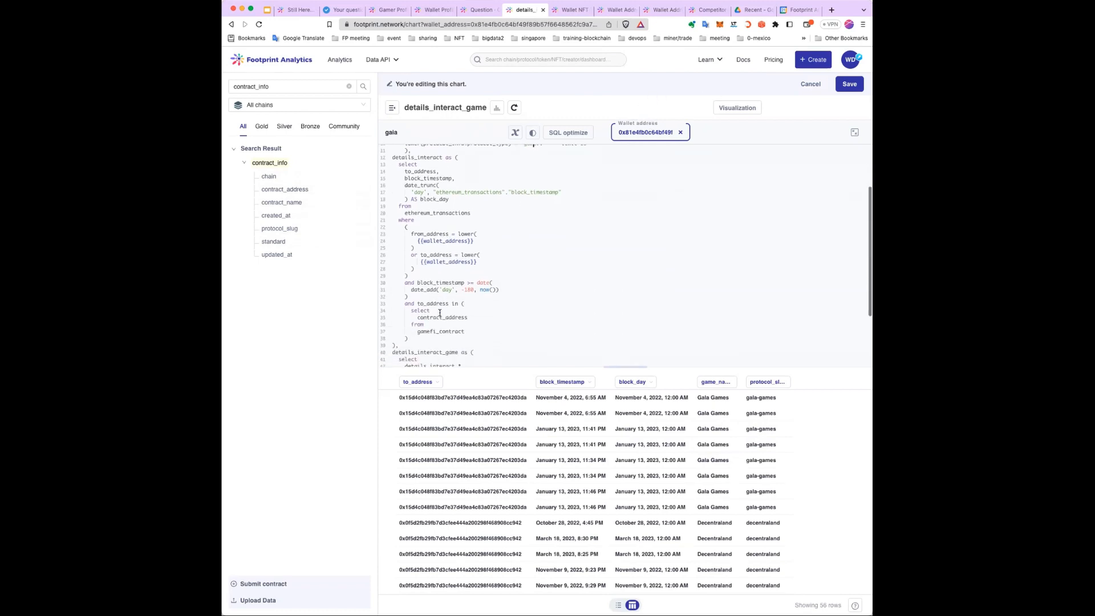
scroll(440, 313, "down", 1)
scroll(440, 313, "down", 1)
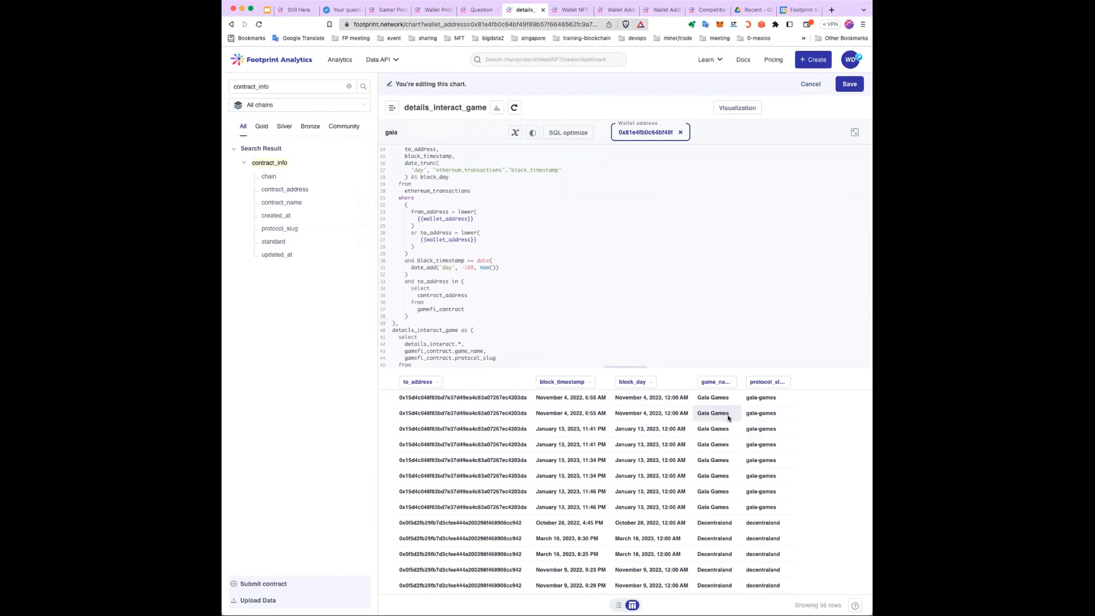
scroll(531, 313, "up", 1)
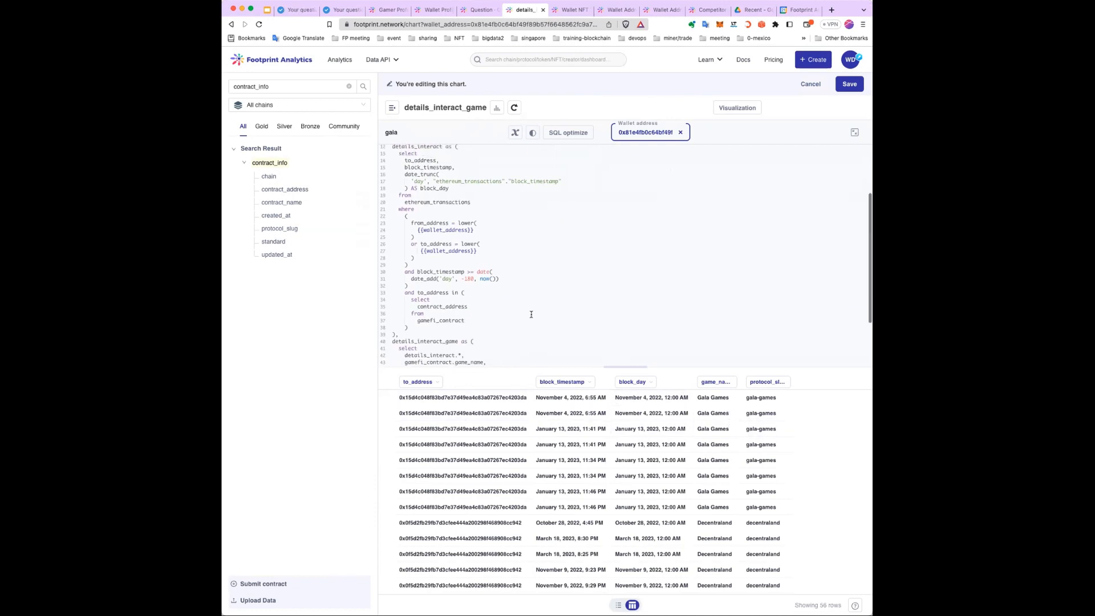
left_click_drag(393, 223, 490, 256)
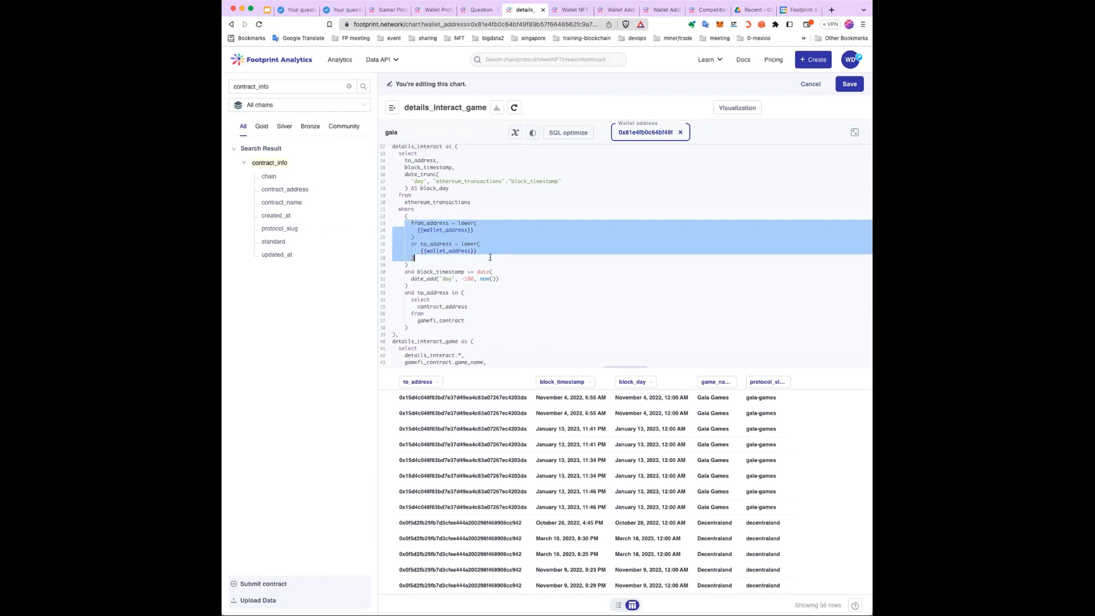
left_click(480, 286)
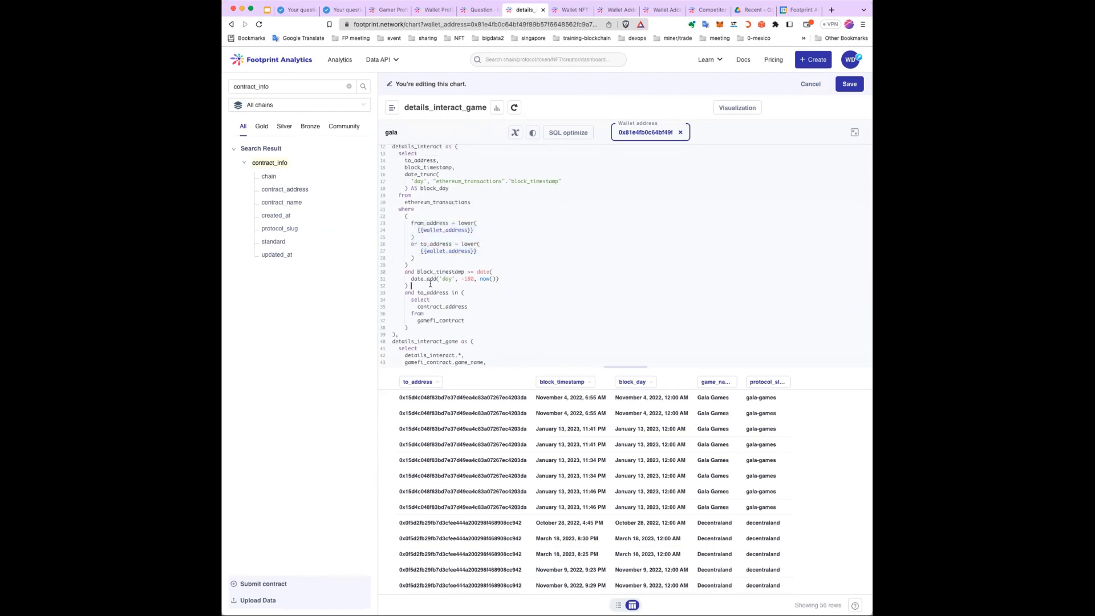
left_click_drag(427, 285, 369, 265)
Step: Trace the to_address condition in details_interact back to the gamefi_contract subquery defined at the start of the query
scroll(525, 347, "down", 2)
scroll(525, 347, "down", 3)
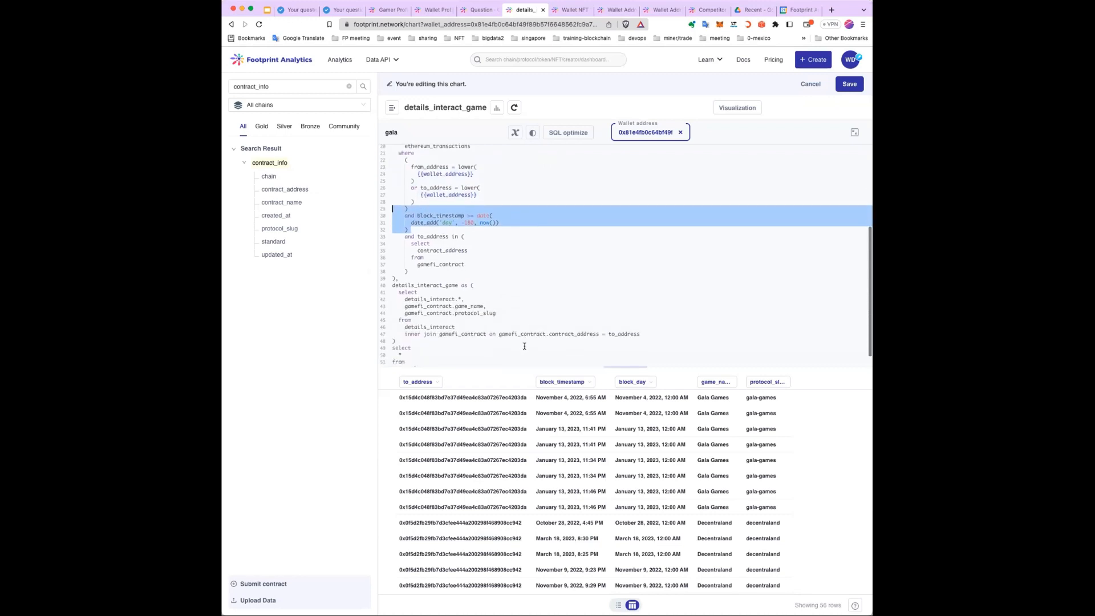
left_click(444, 277)
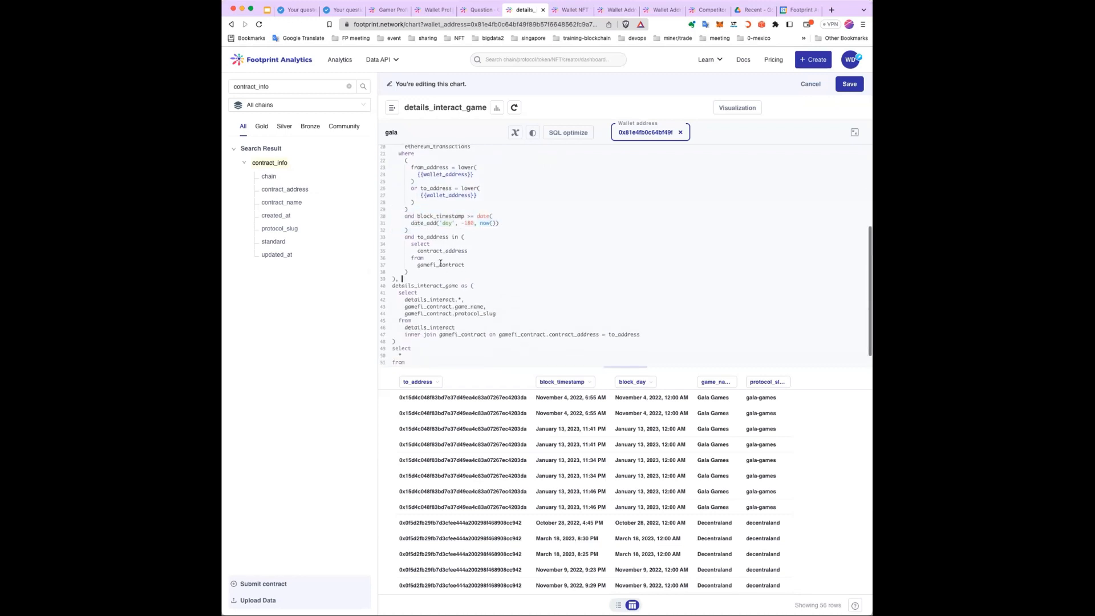
double_click(426, 237)
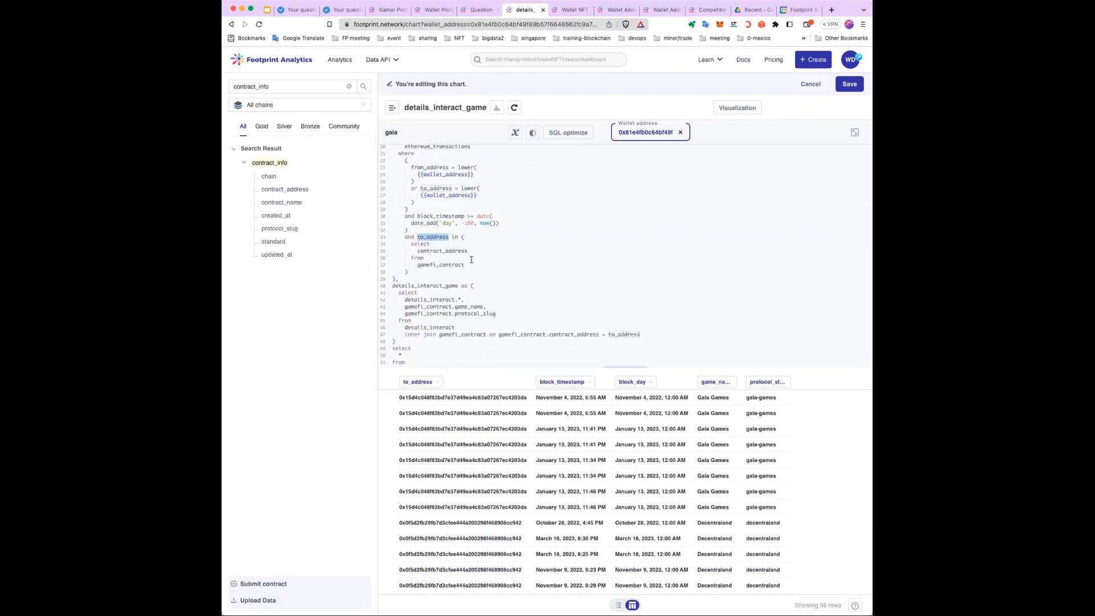
left_click(466, 265)
scroll(432, 265, "up", 1)
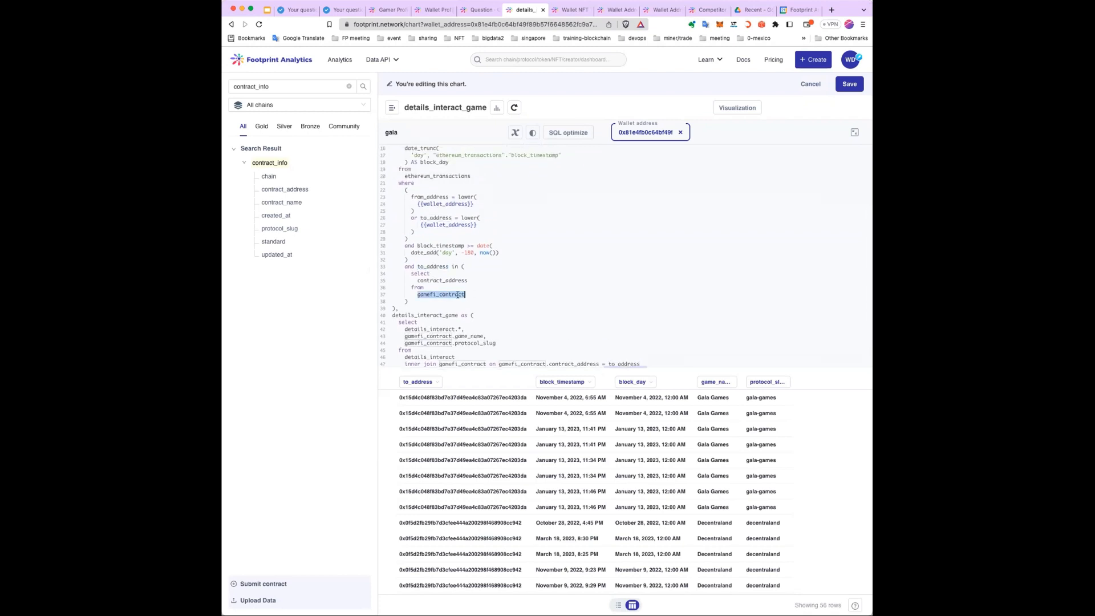
scroll(442, 291, "up", 4)
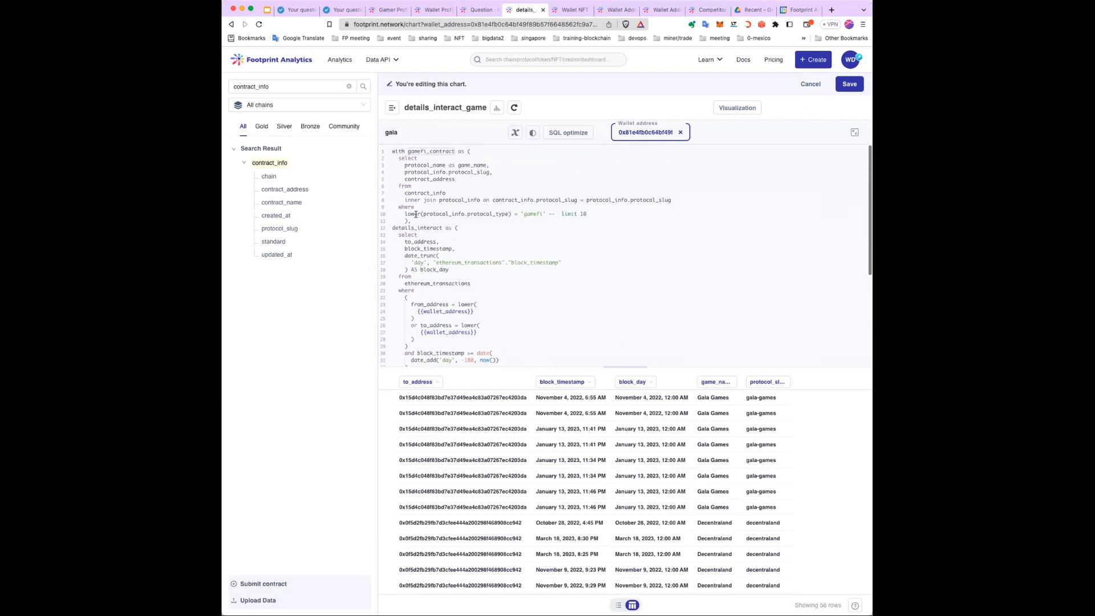
double_click(431, 152)
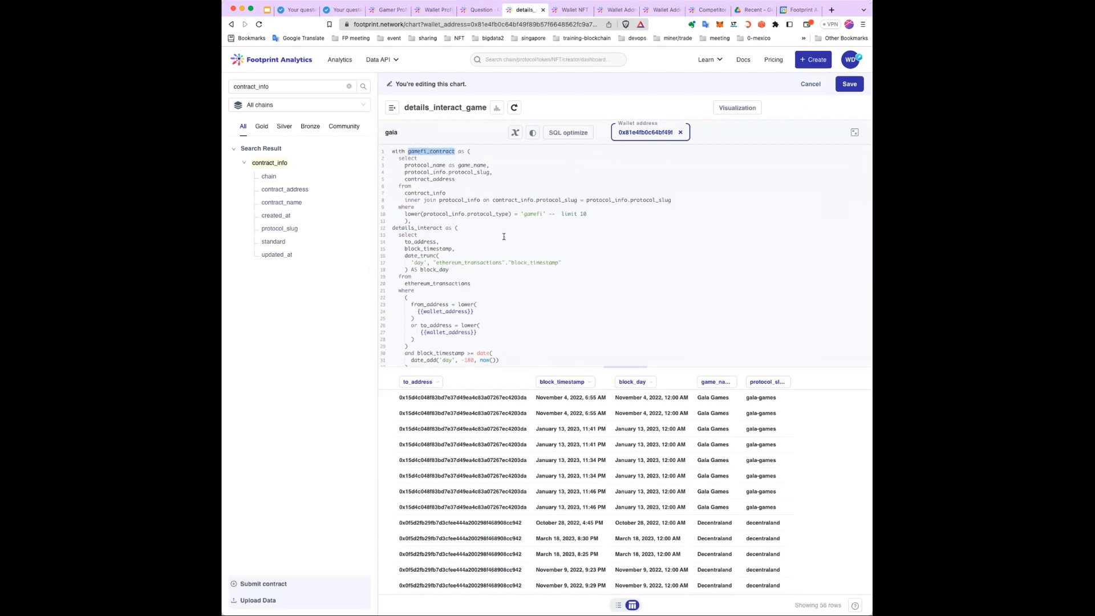
scroll(503, 236, "down", 5)
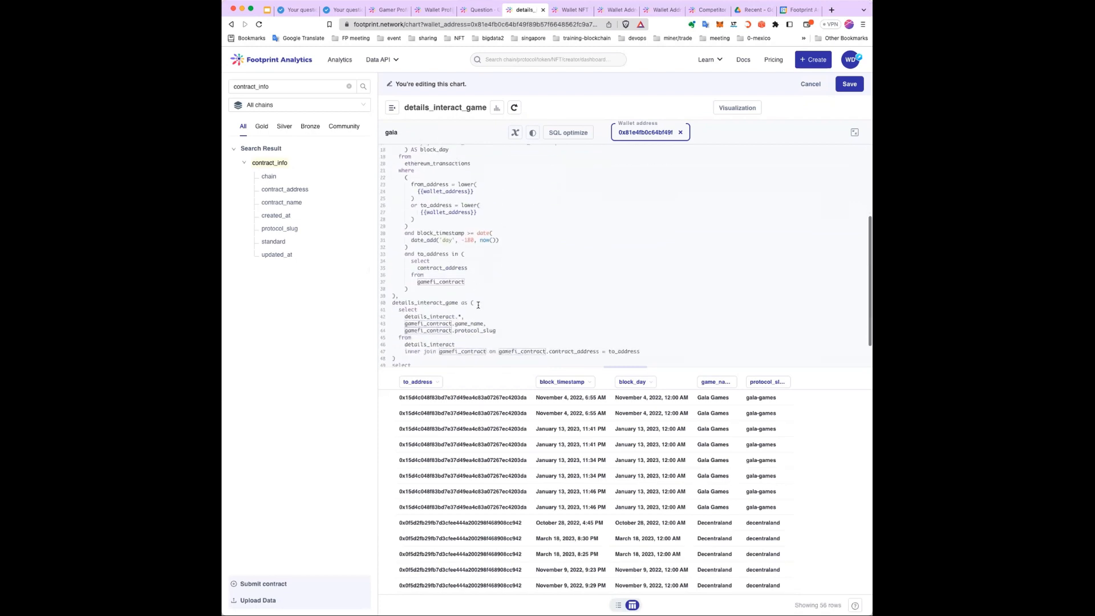
scroll(477, 306, "down", 2)
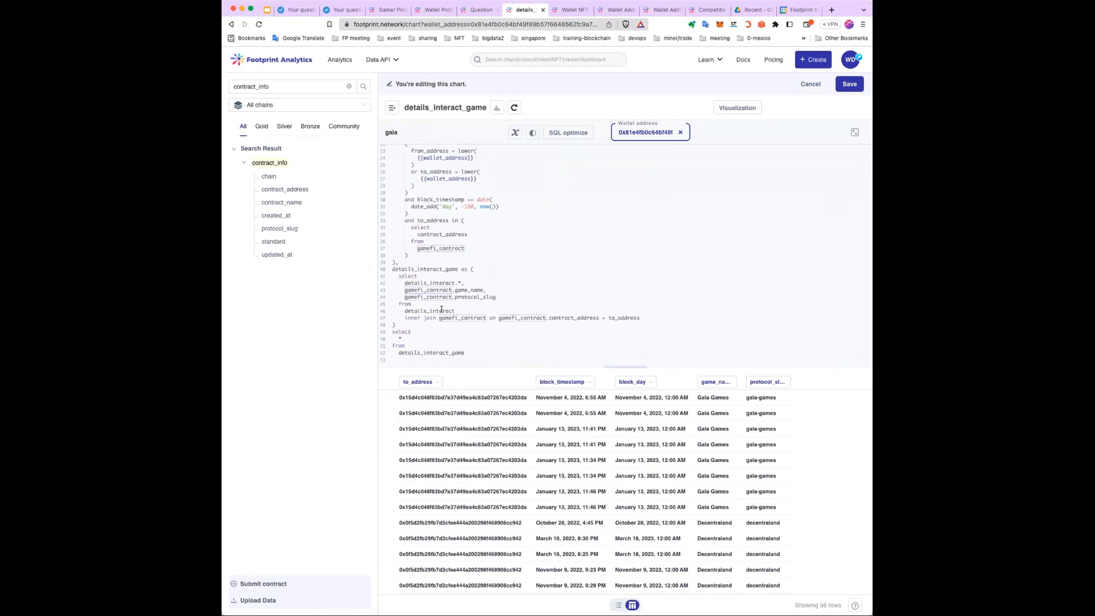
Step: Examine how details_interact_game joins details_interact with gamefi_contract, and review the returned game interaction rows
double_click(441, 310)
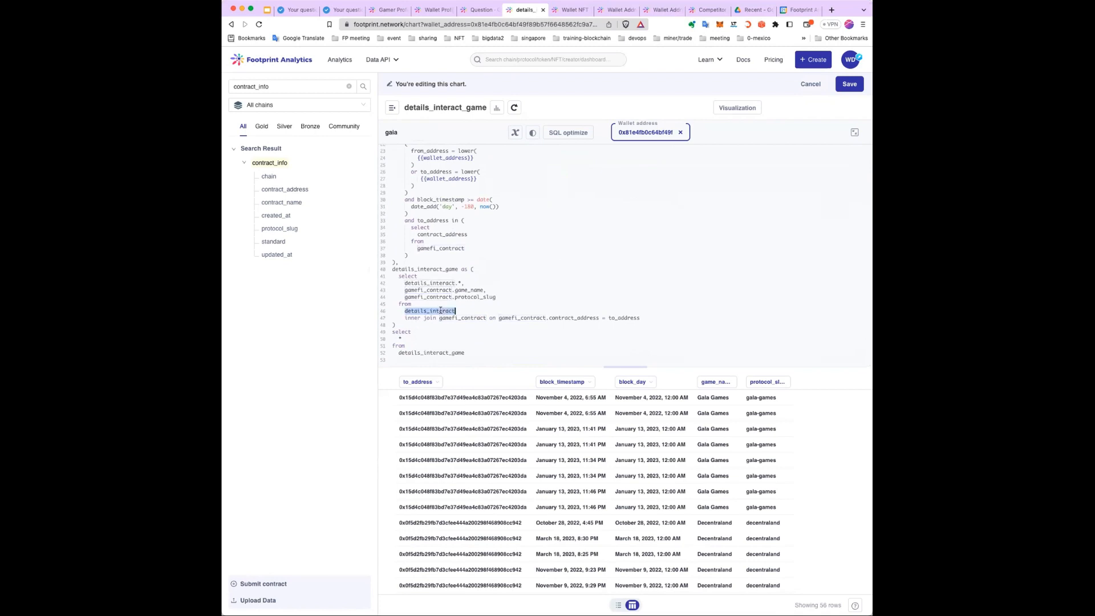
scroll(445, 313, "up", 2)
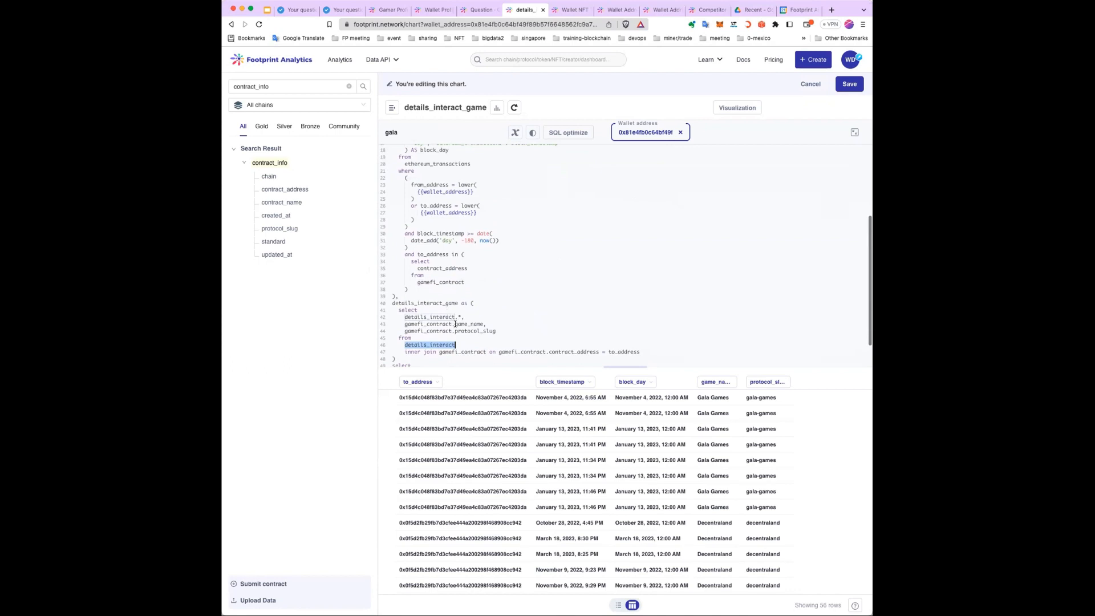
left_click(491, 340)
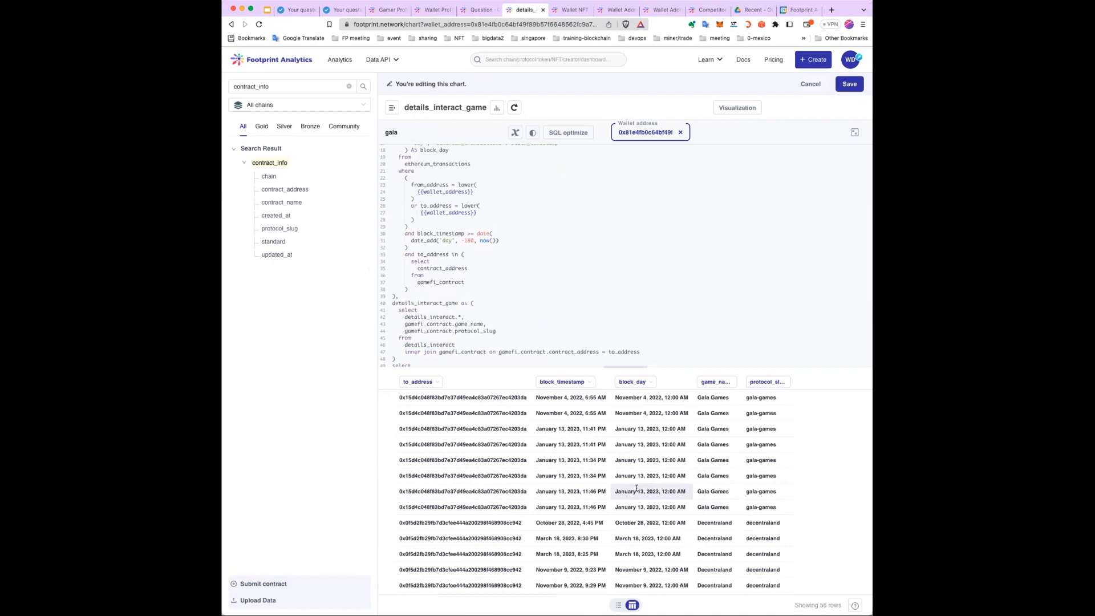
scroll(636, 488, "down", 1)
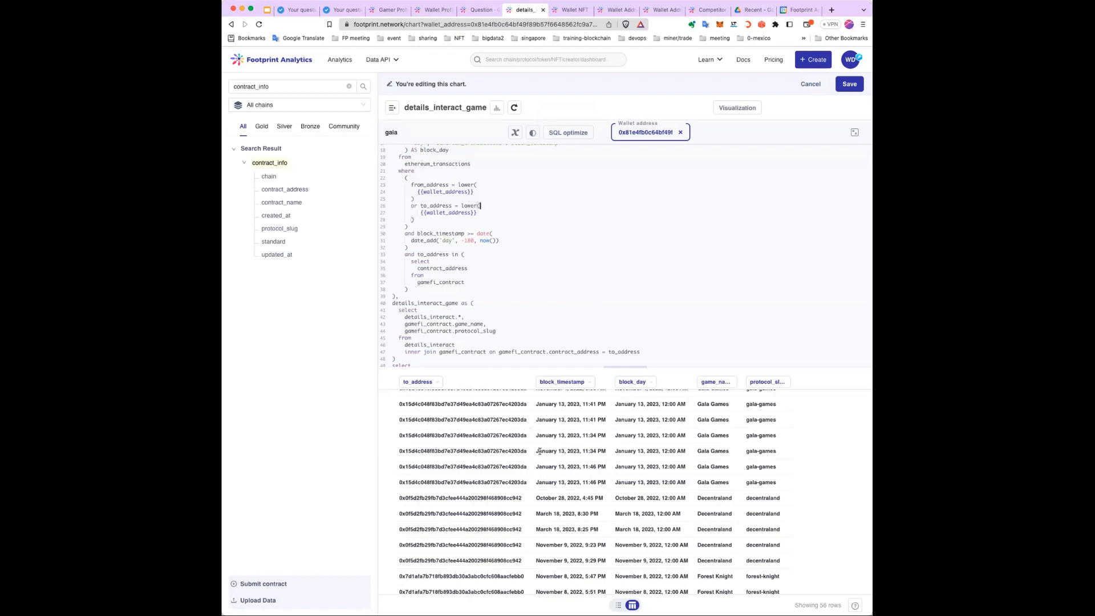
left_click(577, 190)
Step: Open the Wallet Profile - FGA dashboard and look over its trading, gaming and NFT statistics
left_click(478, 9)
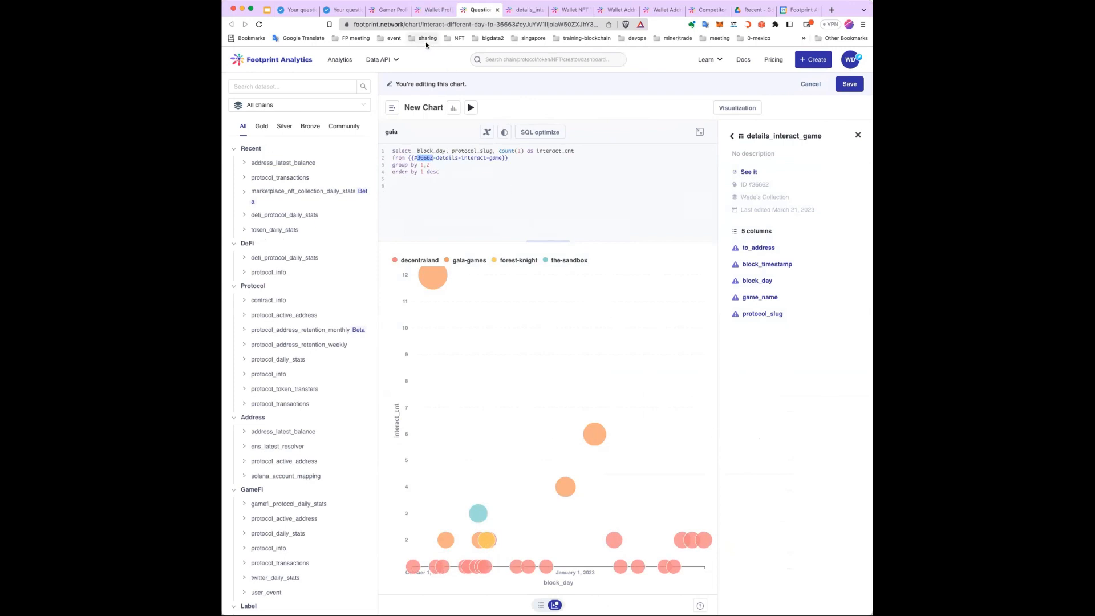
left_click(432, 12)
scroll(474, 177, "up", 5)
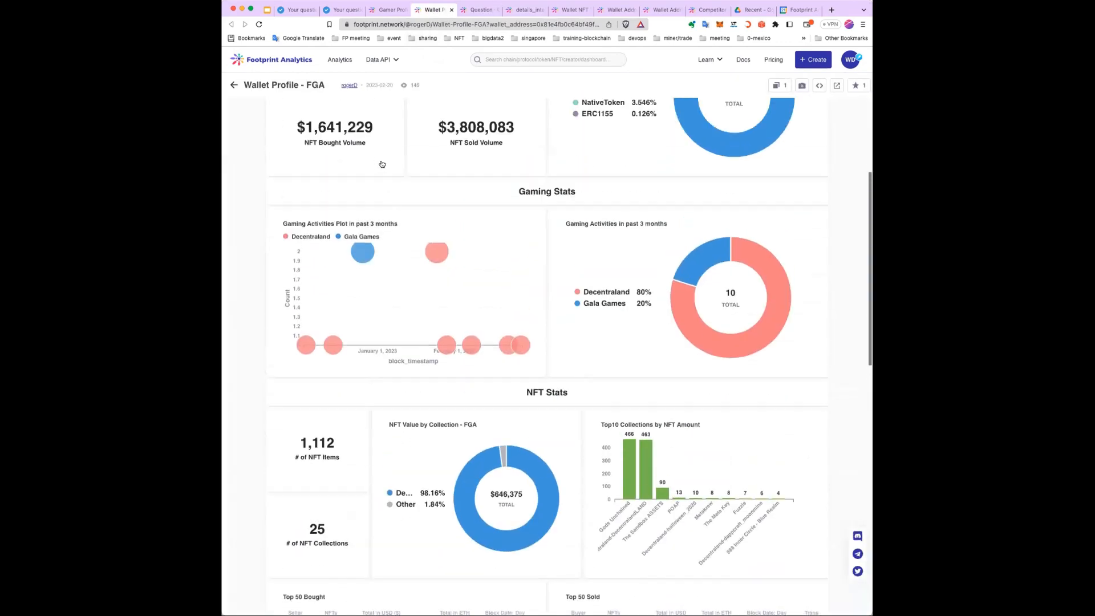
scroll(443, 174, "up", 3)
scroll(415, 150, "down", 3)
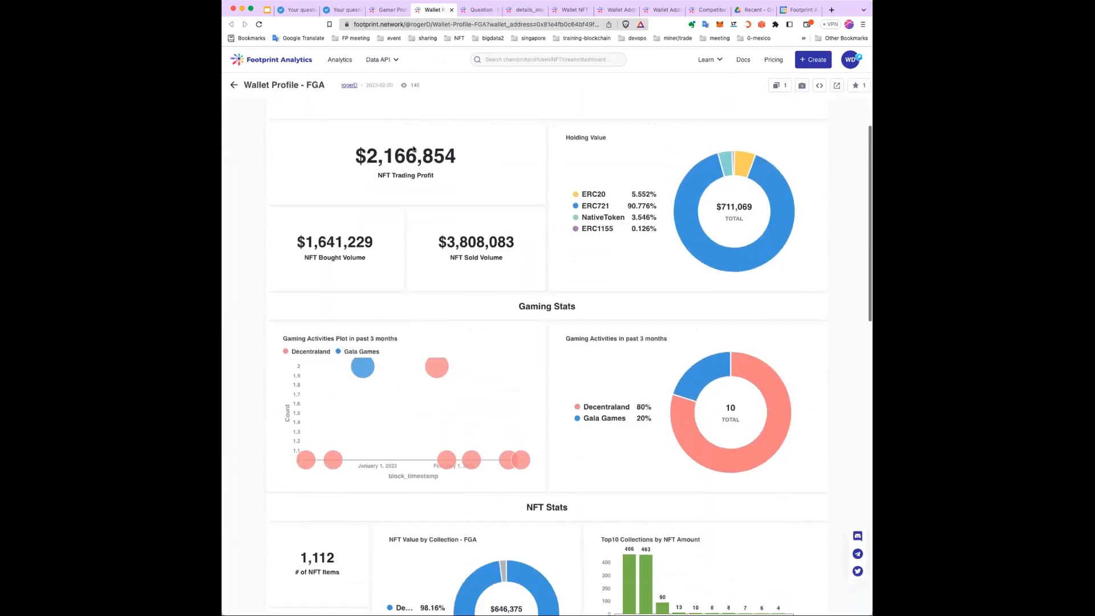
scroll(415, 149, "down", 5)
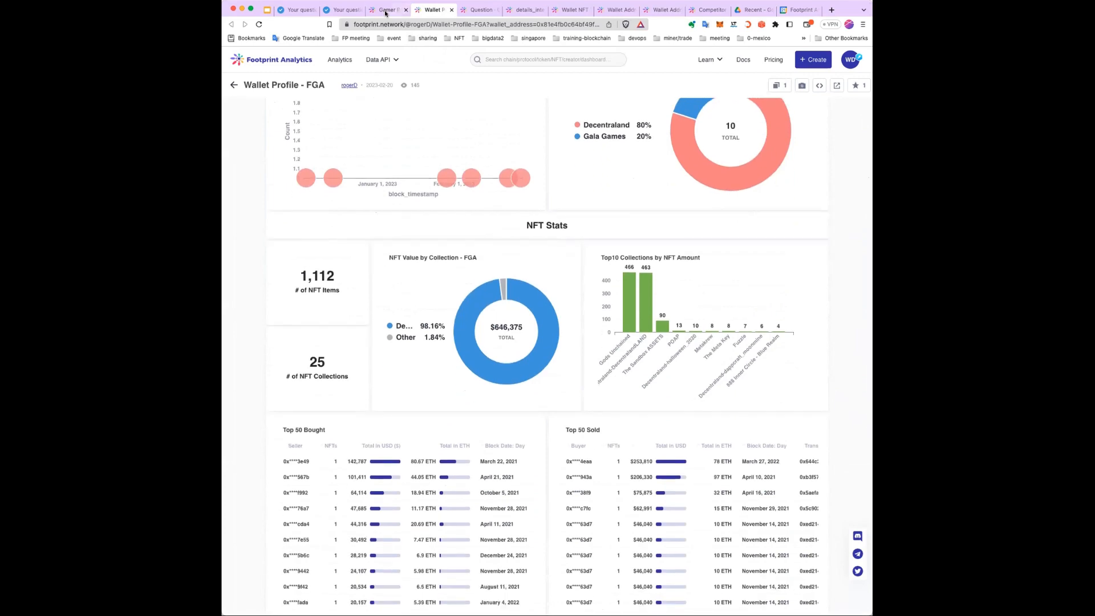
Step: Switch to the Gamer Profile dashboard and view the in-game NFT statistics, gamer statistics and daily game activities
key("ctrl+shift+Tab")
scroll(486, 283, "down", 7)
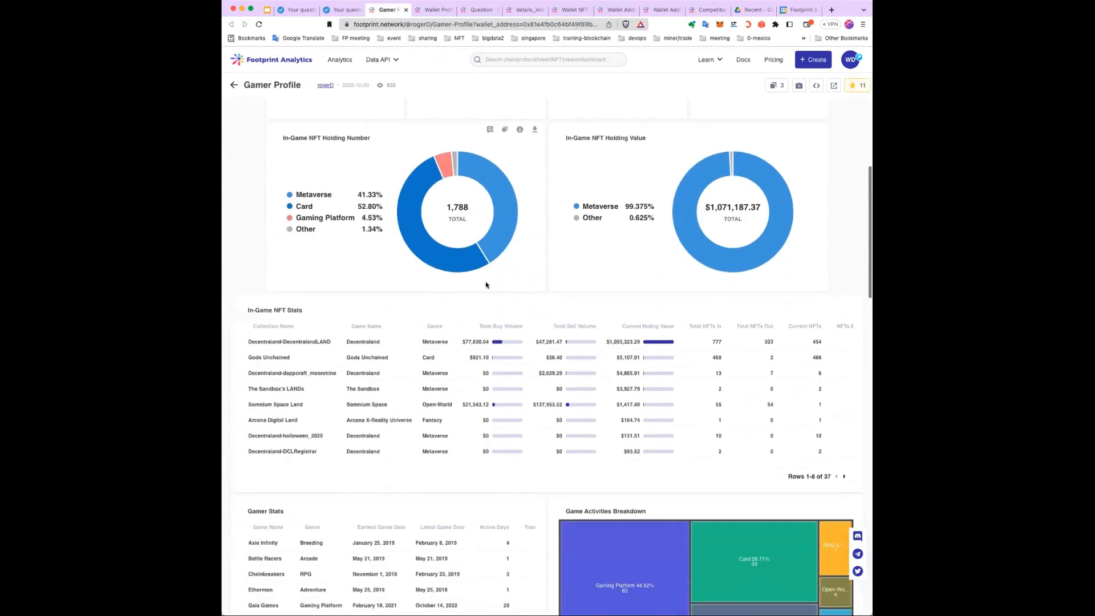
scroll(485, 281, "down", 3)
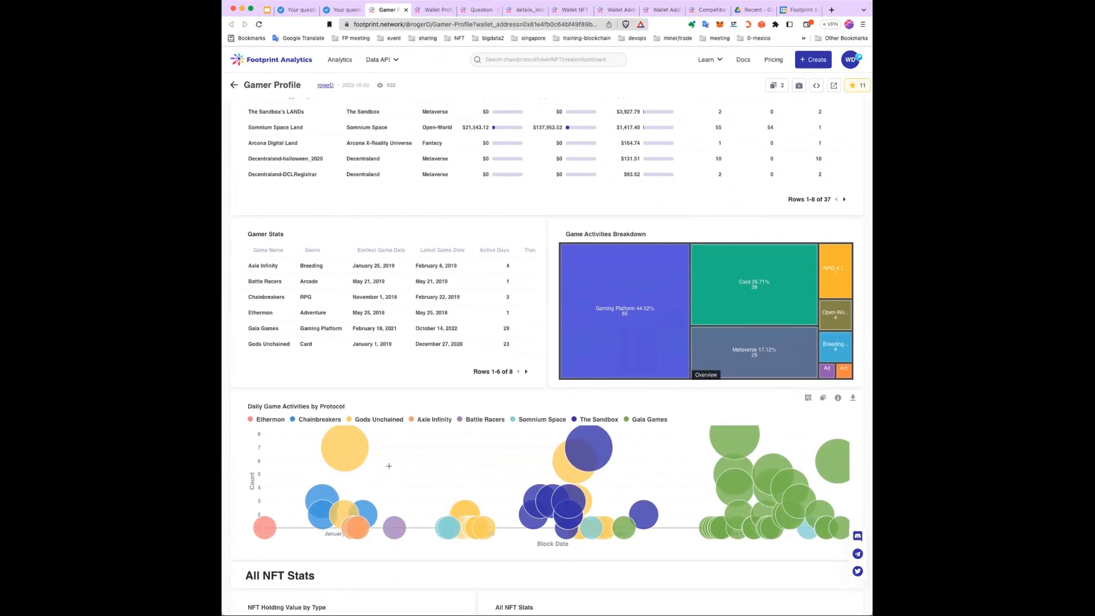
Step: Go back to the In-Game NFT Stats table on the Gamer Profile dashboard
scroll(466, 479, "up", 4)
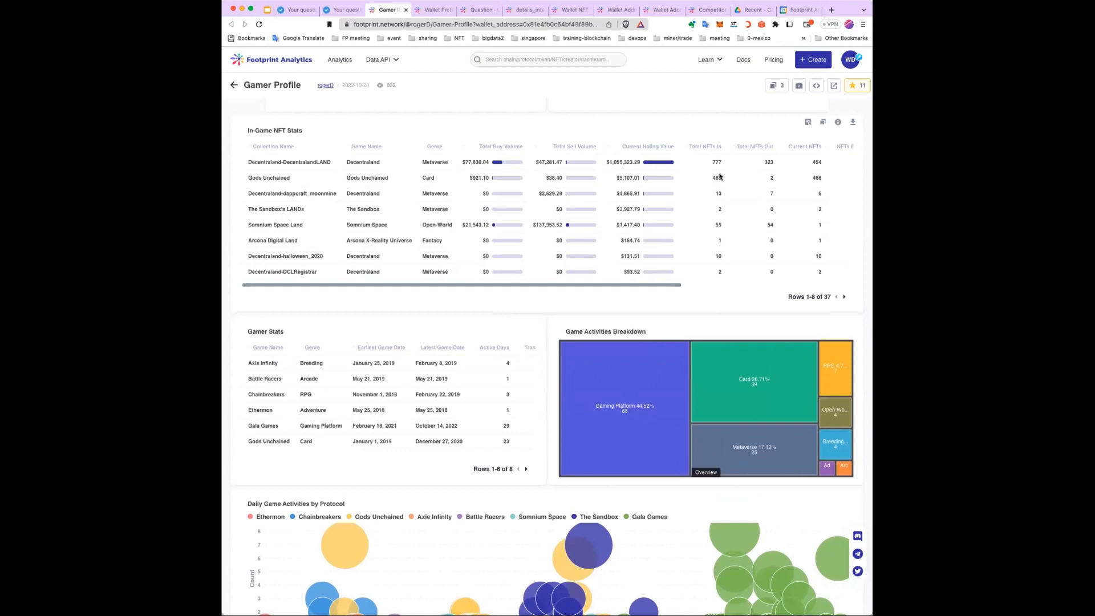
scroll(469, 110, "up", 1)
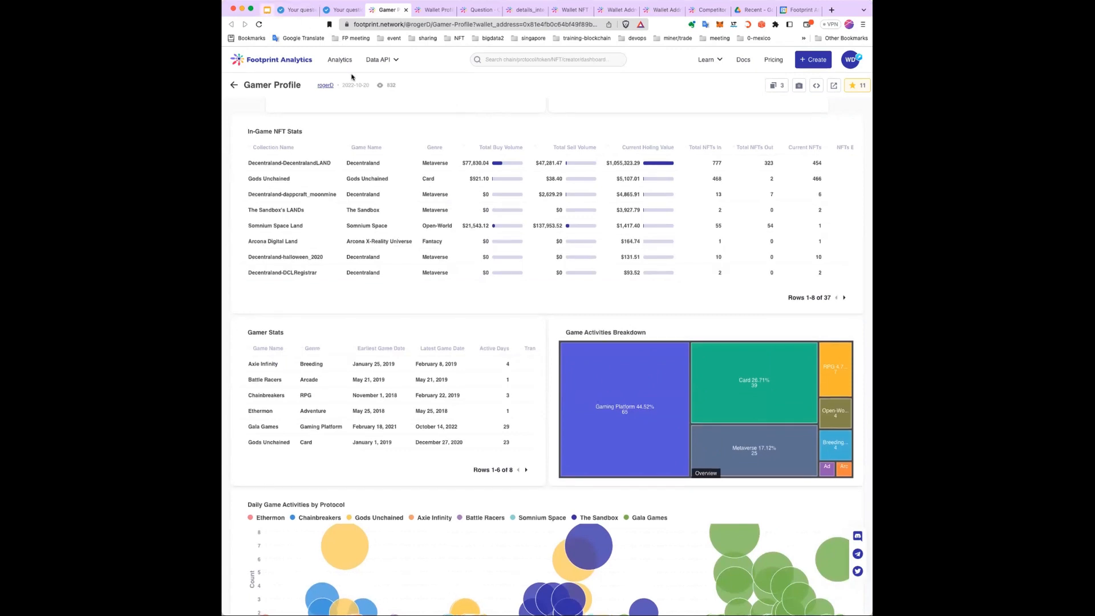
Step: Switch to the presentation, leave the slide show, and show the dashboard link on the complex version wallet profile slide
left_click(266, 14)
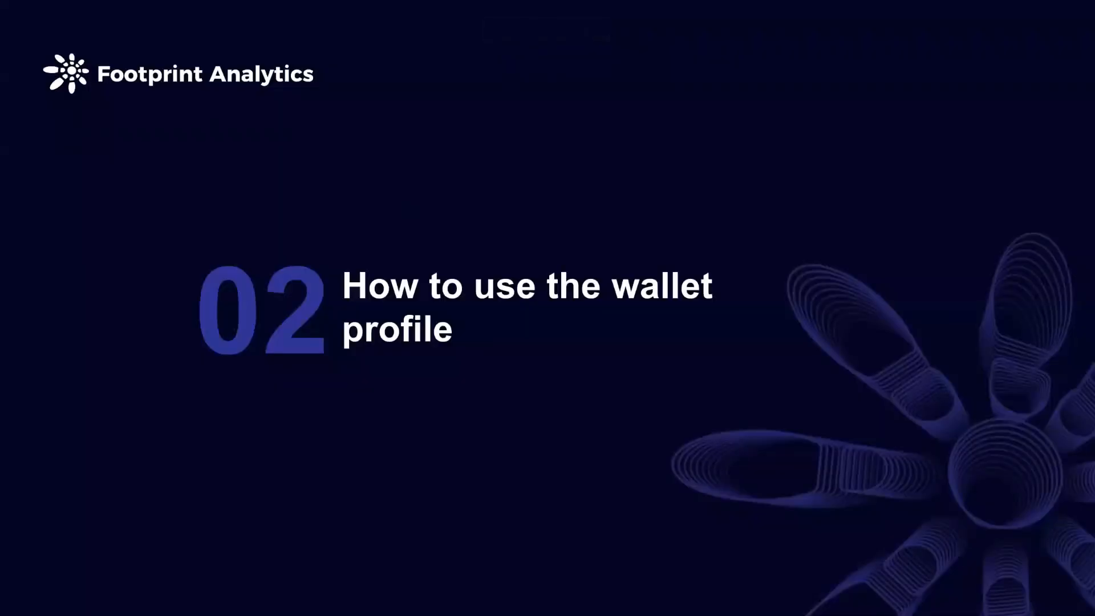
key("Right")
key("Left")
key("Escape")
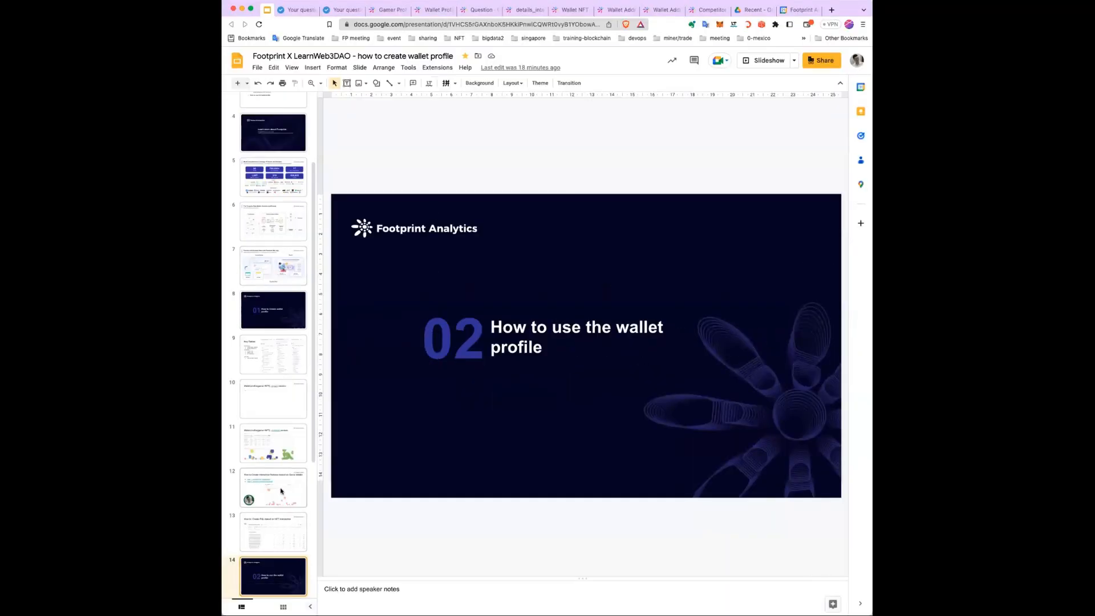
left_click(281, 491)
left_click(272, 444)
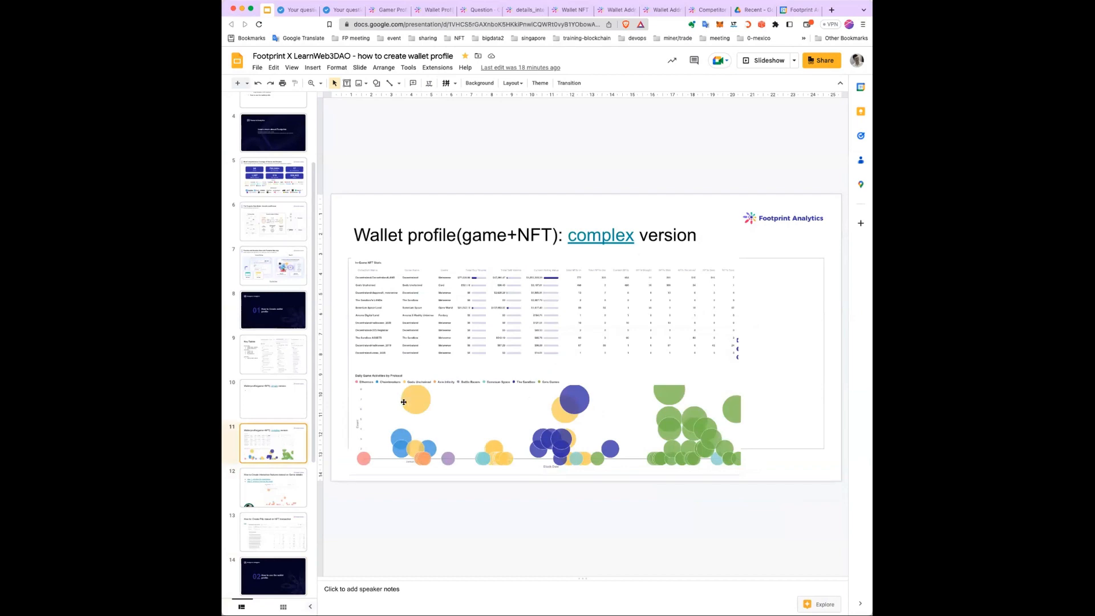
left_click(602, 235)
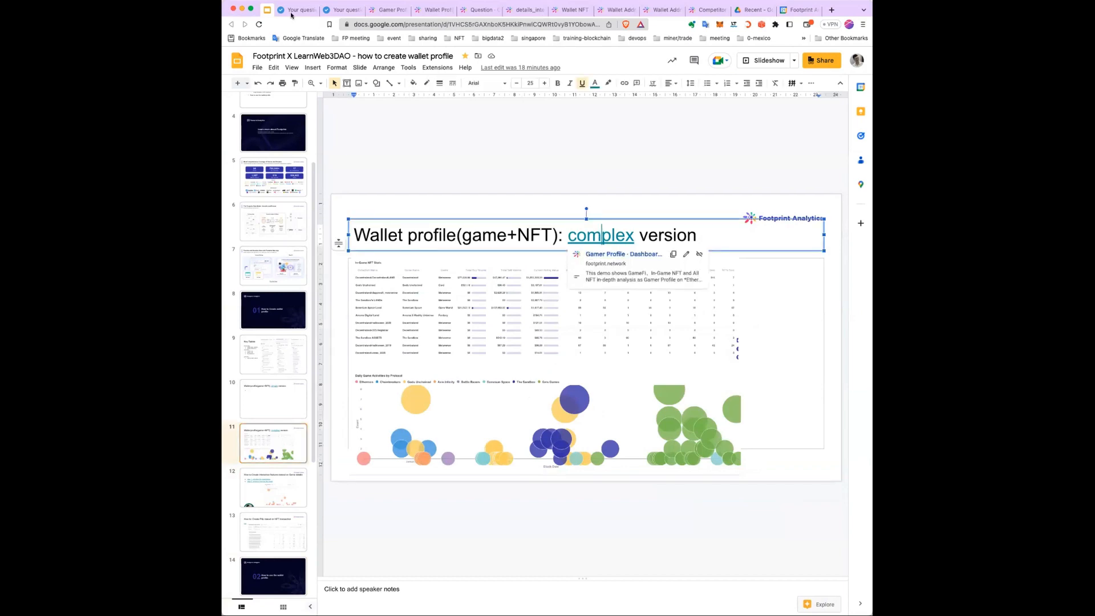
Step: Open the Wallet NFT Trading Activities query and enlarge the SQL editor to show its subqueries from the beginning
left_click(290, 14)
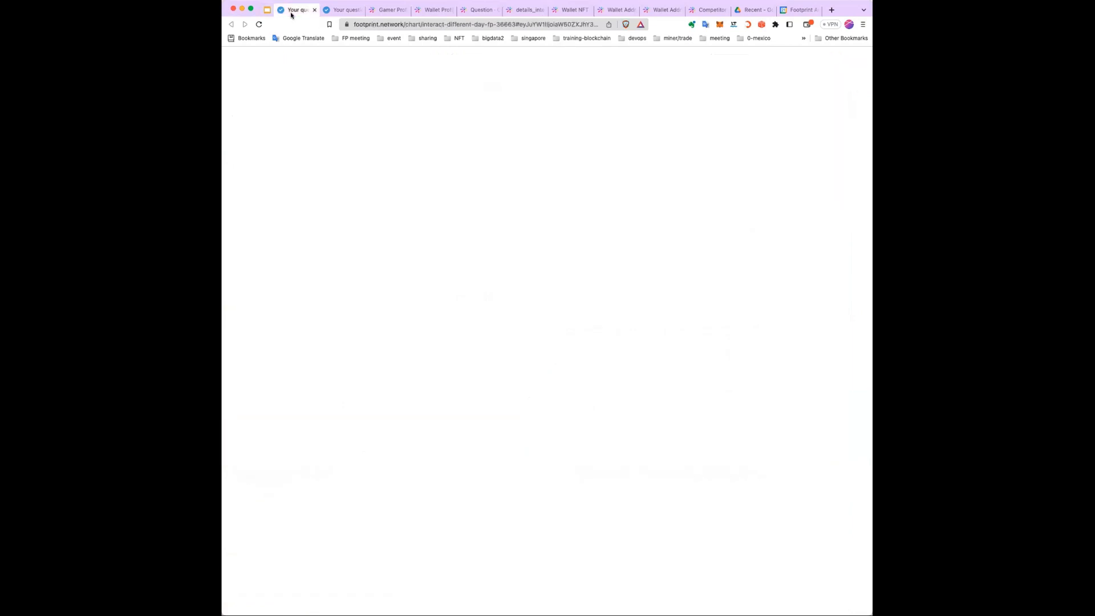
left_click(346, 11)
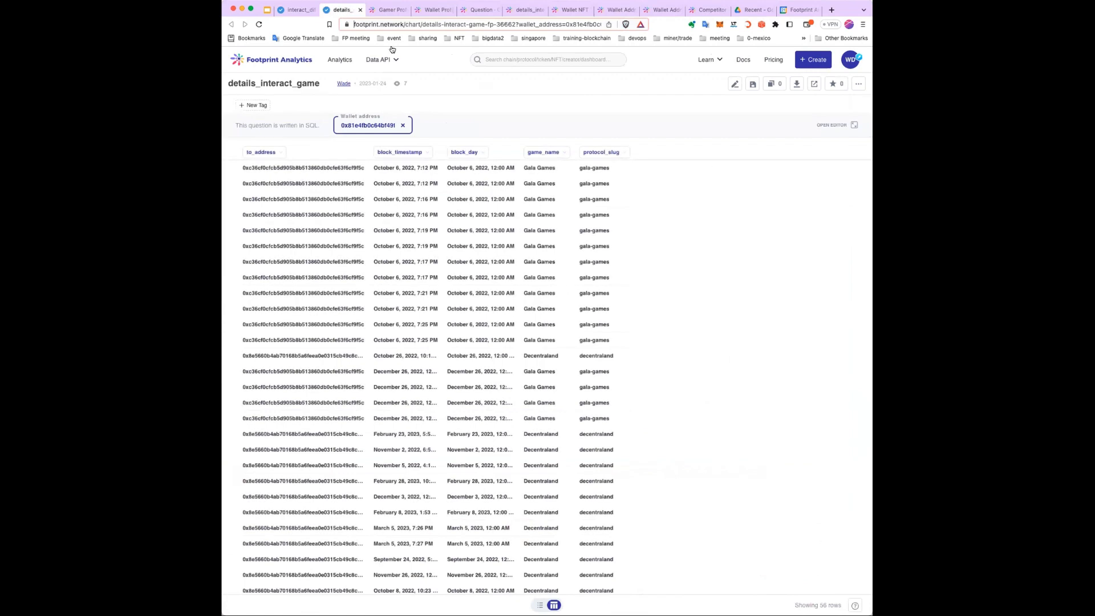
left_click(566, 12)
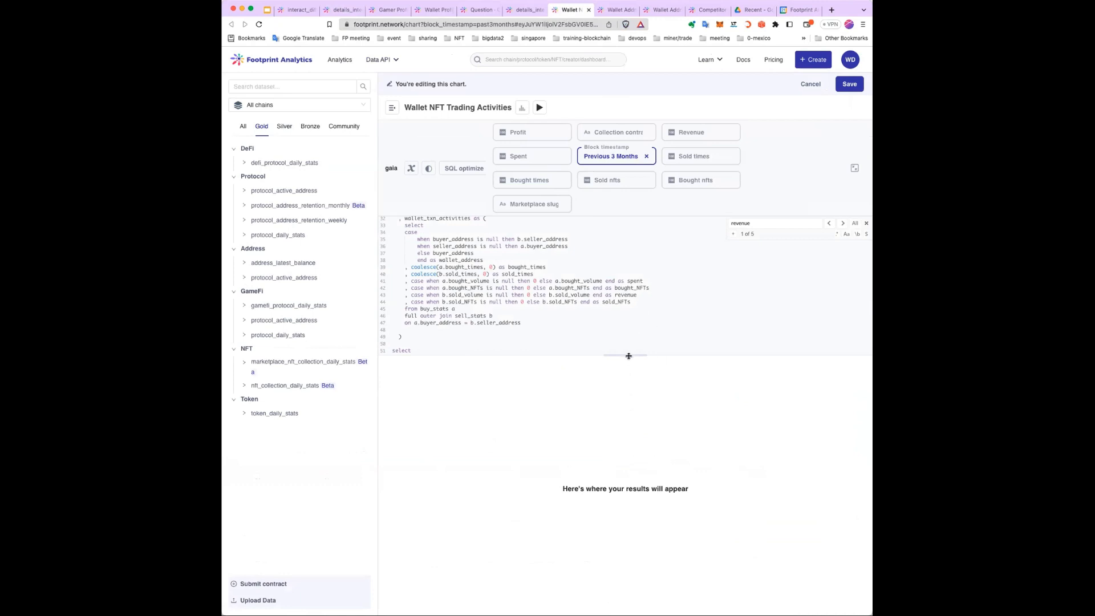
left_click_drag(629, 354, 620, 528)
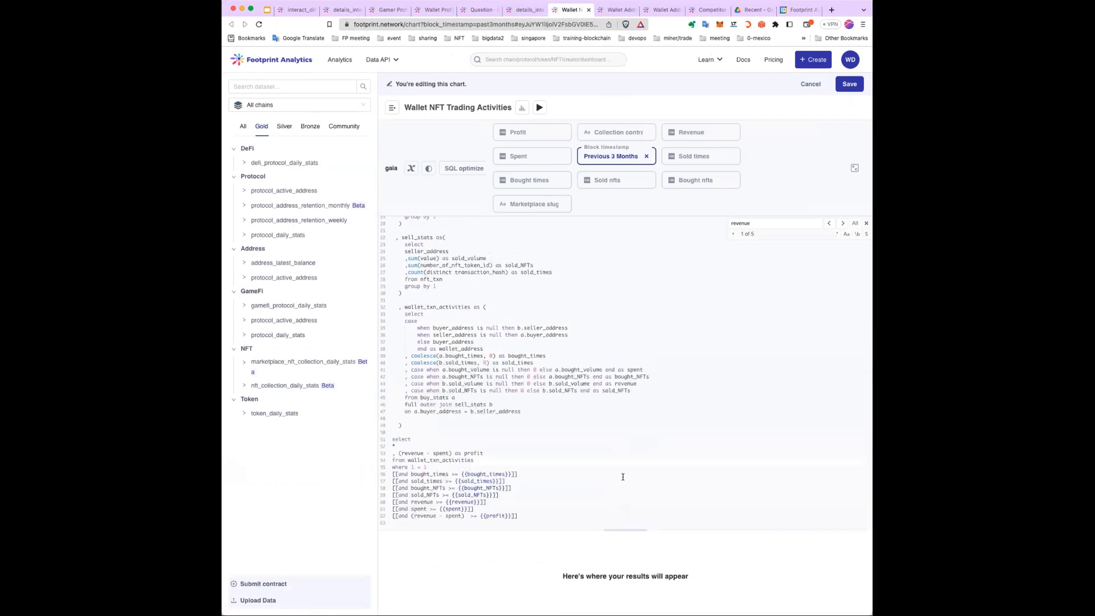
scroll(587, 329, "up", 5)
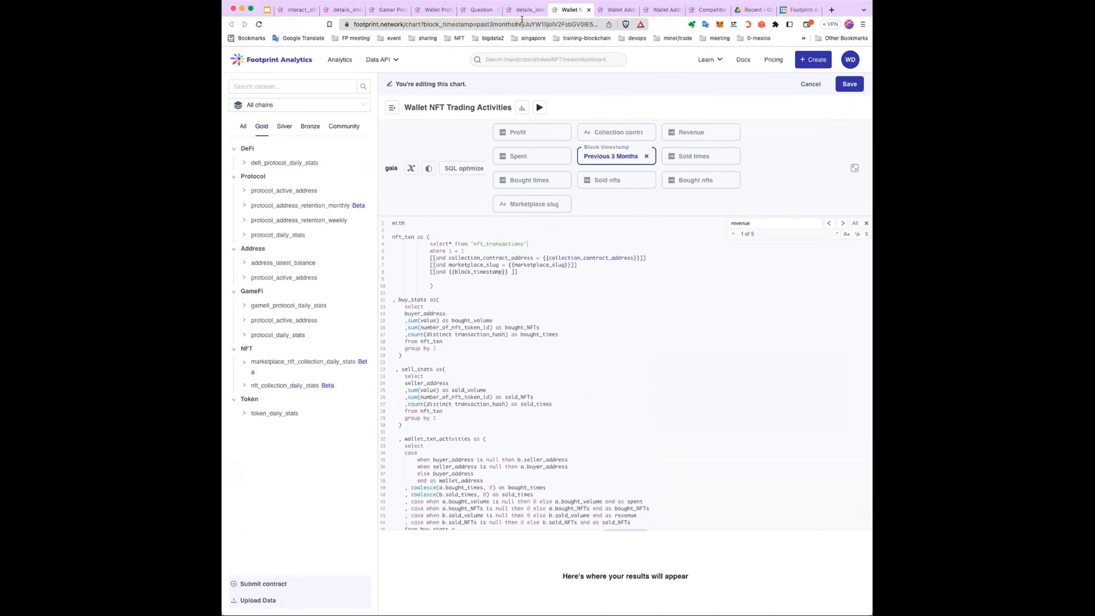
Step: Open the Wallet Address Trading Activities dashboard and select its web address
left_click(609, 11)
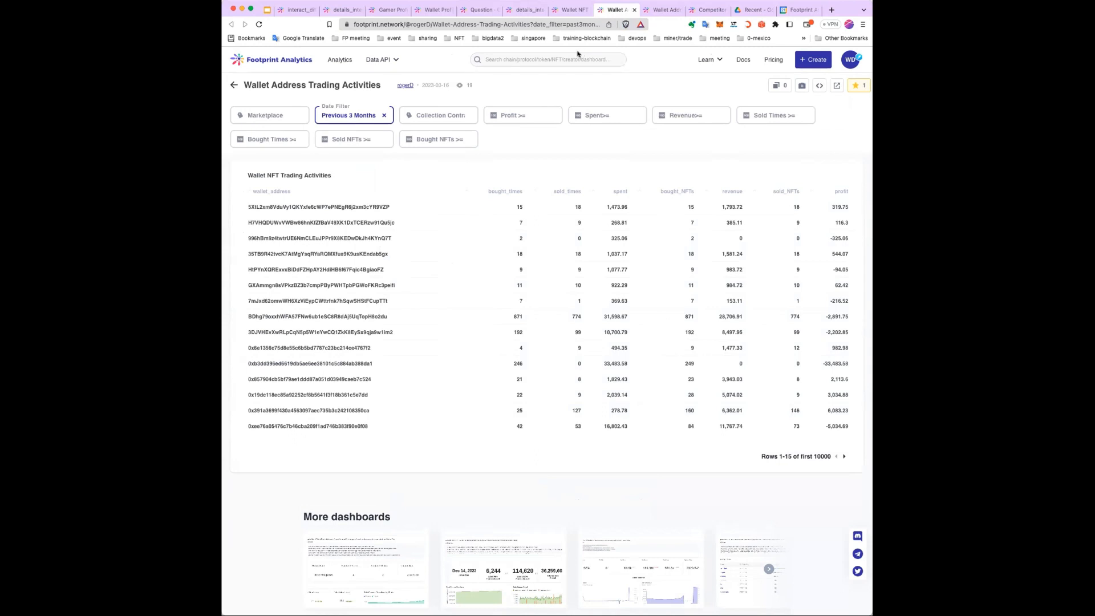
left_click(569, 24)
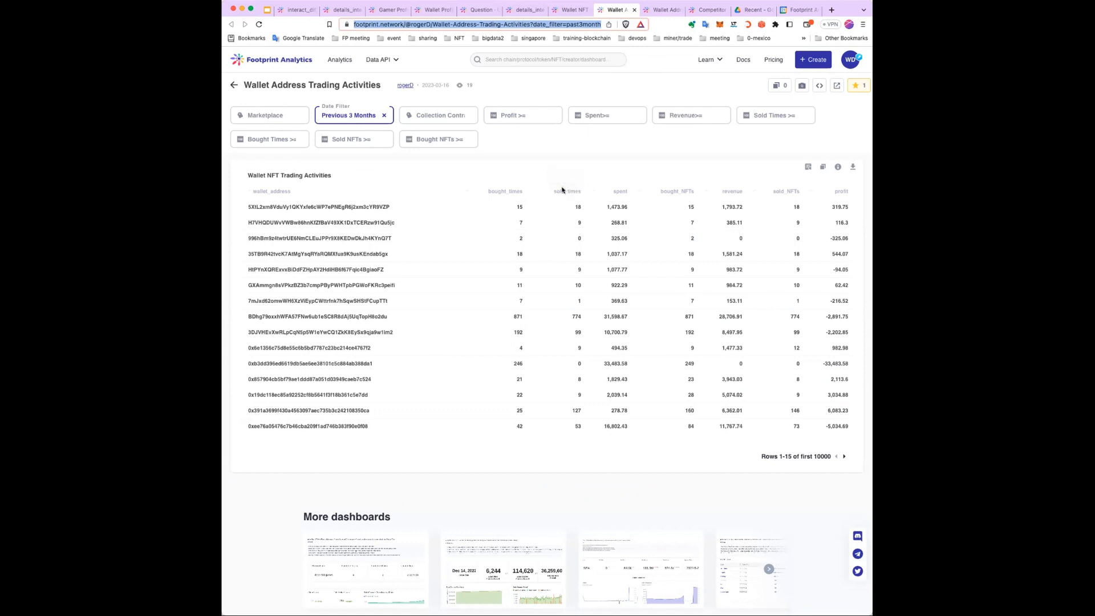
left_click(633, 147)
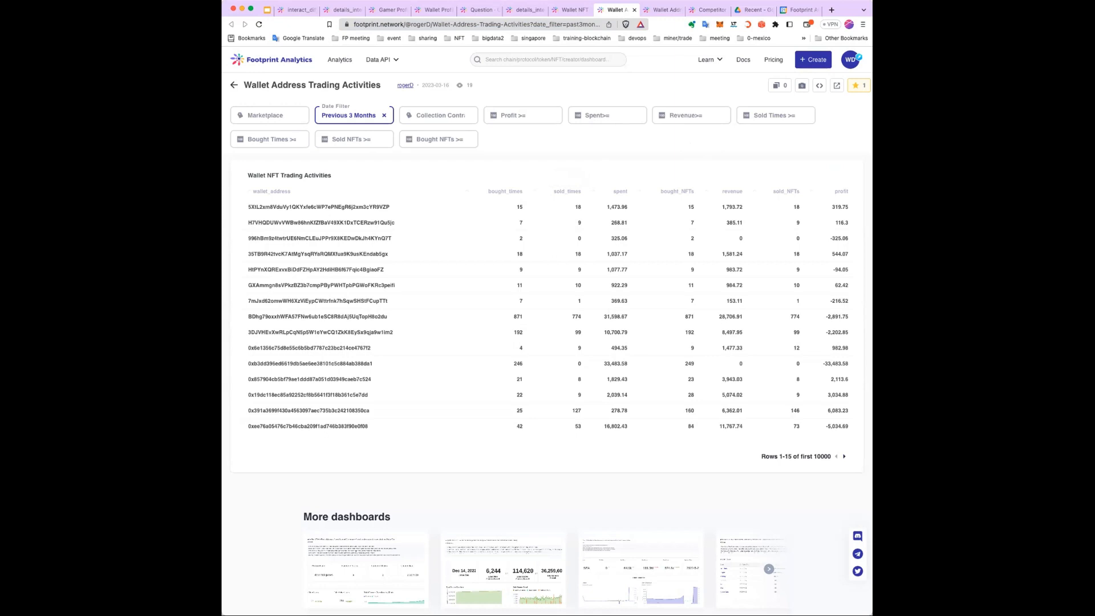
key("super+Tab")
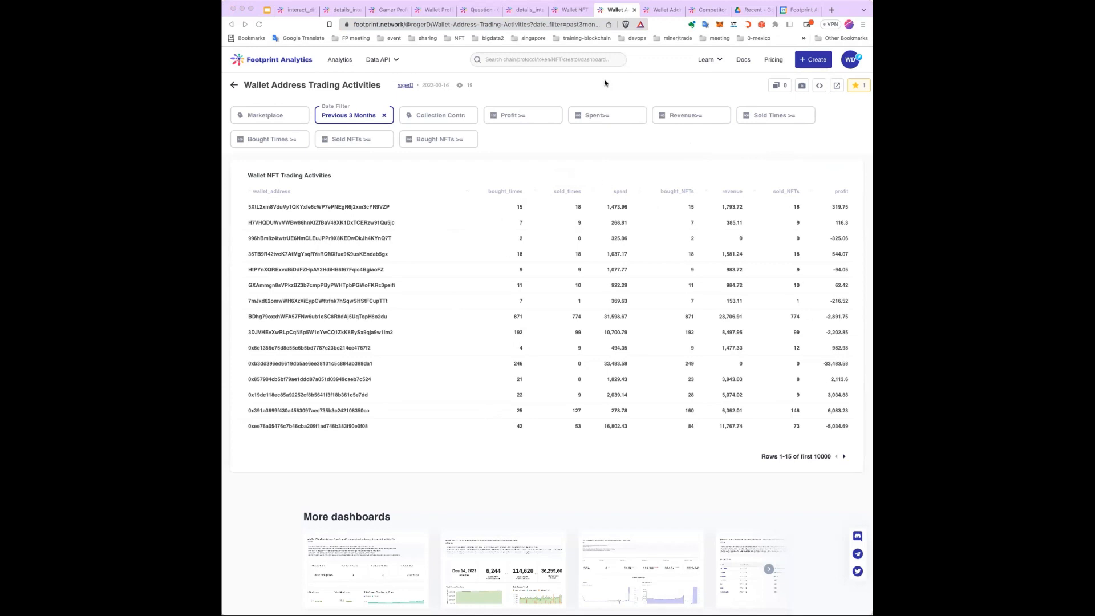
Step: Return to the Wallet NFT Trading Activities query, search the Silver datasets for nft_transactions, and expand that table's fields
left_click(573, 10)
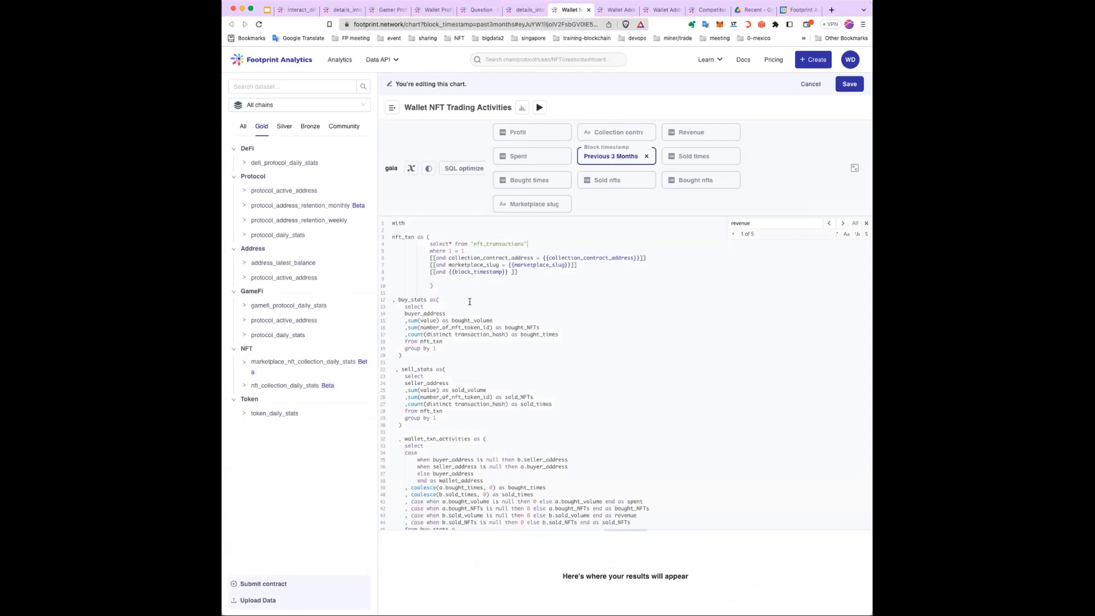
left_click(529, 282)
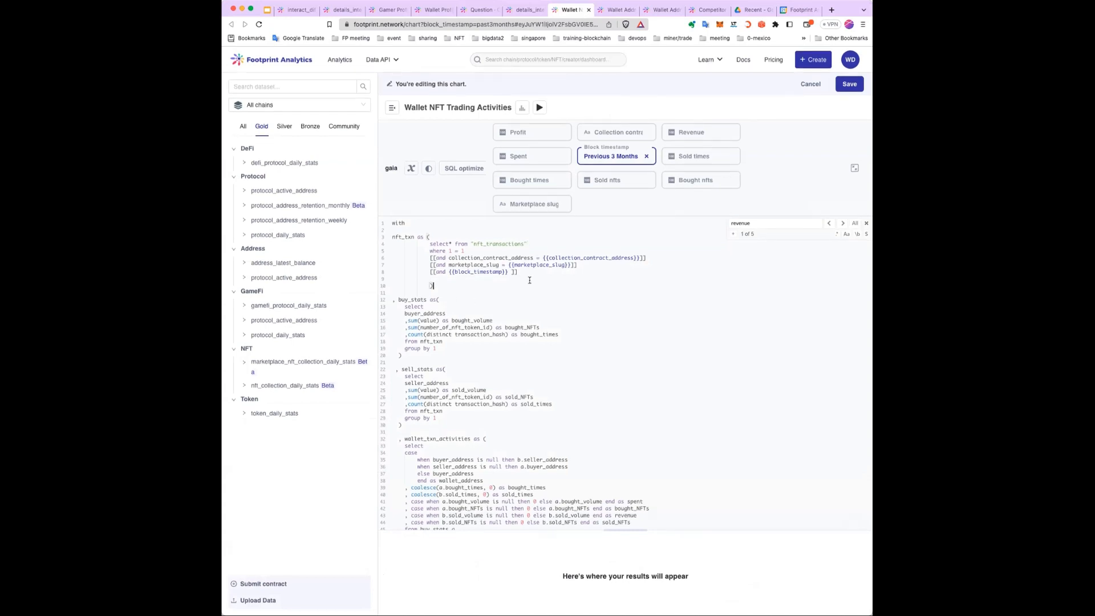
double_click(494, 244)
left_click(559, 243)
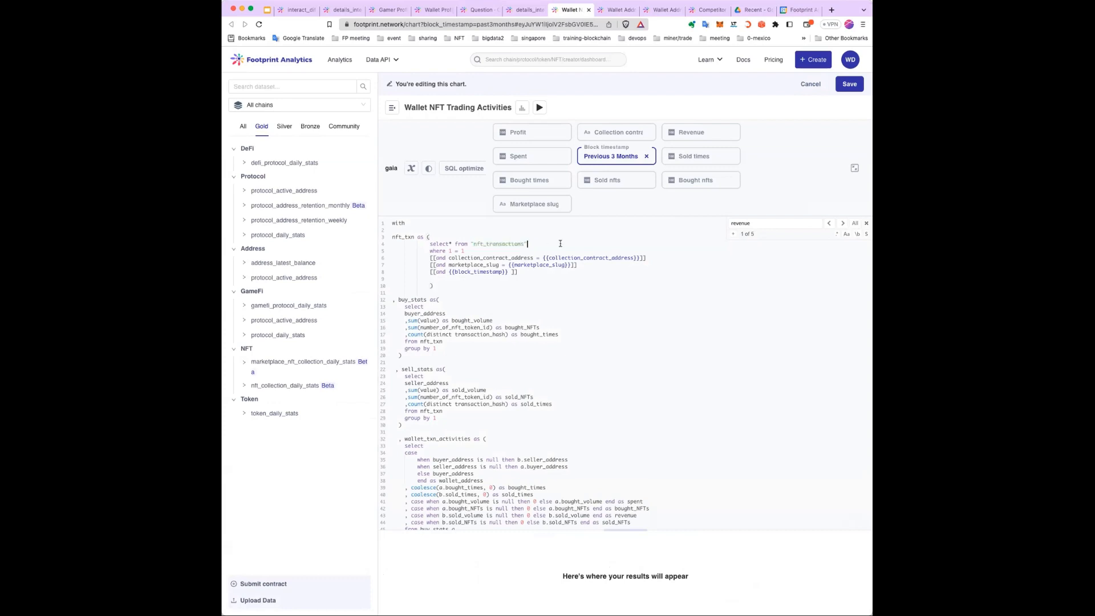
double_click(509, 244)
key("ctrl+c")
left_click(288, 86)
key("ctrl+v")
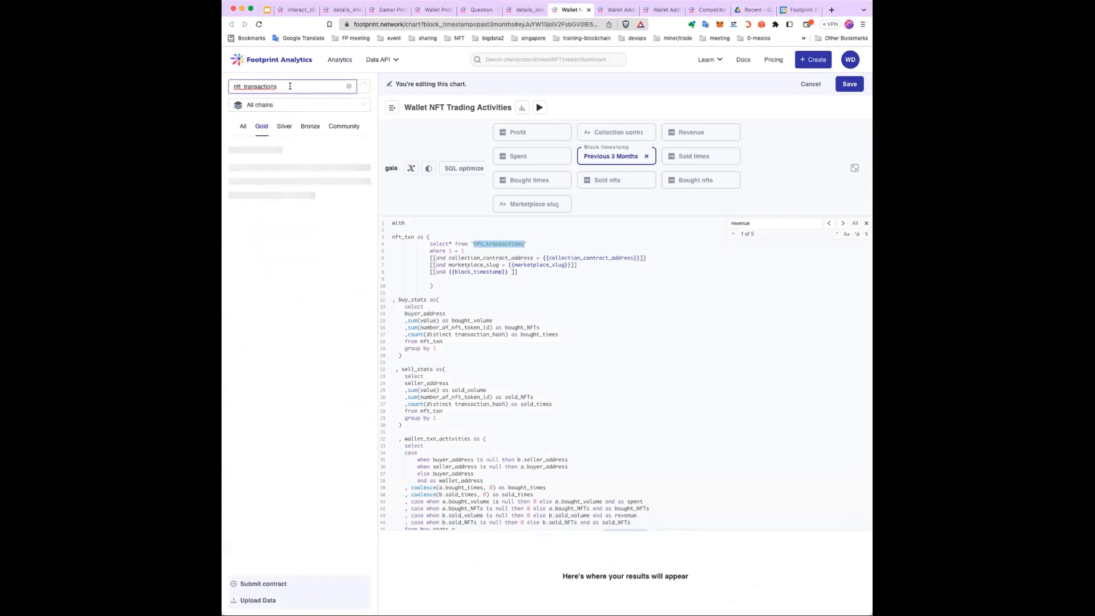
left_click(282, 127)
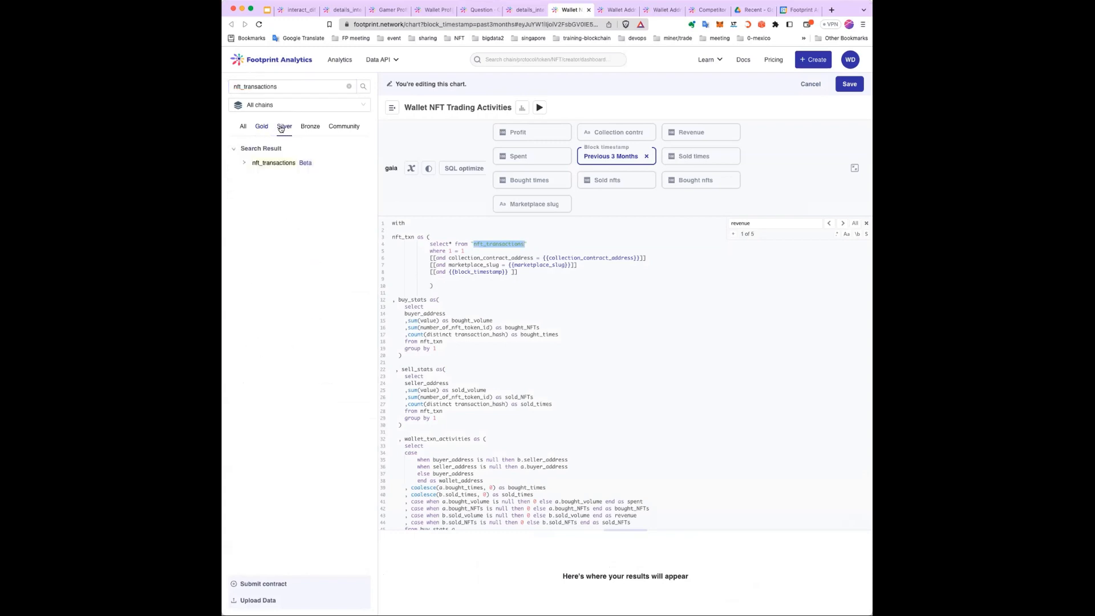
left_click(245, 163)
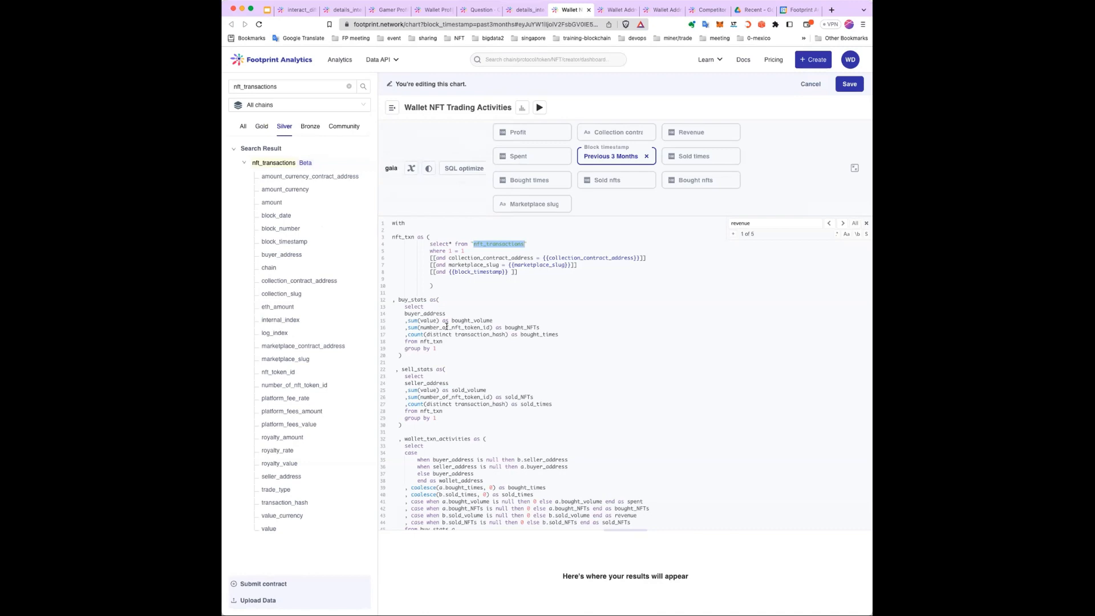
Step: Examine the nft_txn subquery on nft_transactions and its optional collection_contract_address, marketplace_slug and block_timestamp filters
mouse_move(284, 165)
left_click(698, 318)
left_click(498, 285)
double_click(500, 244)
left_click(505, 290)
left_click_drag(478, 287, 391, 235)
left_click(421, 258)
double_click(609, 258)
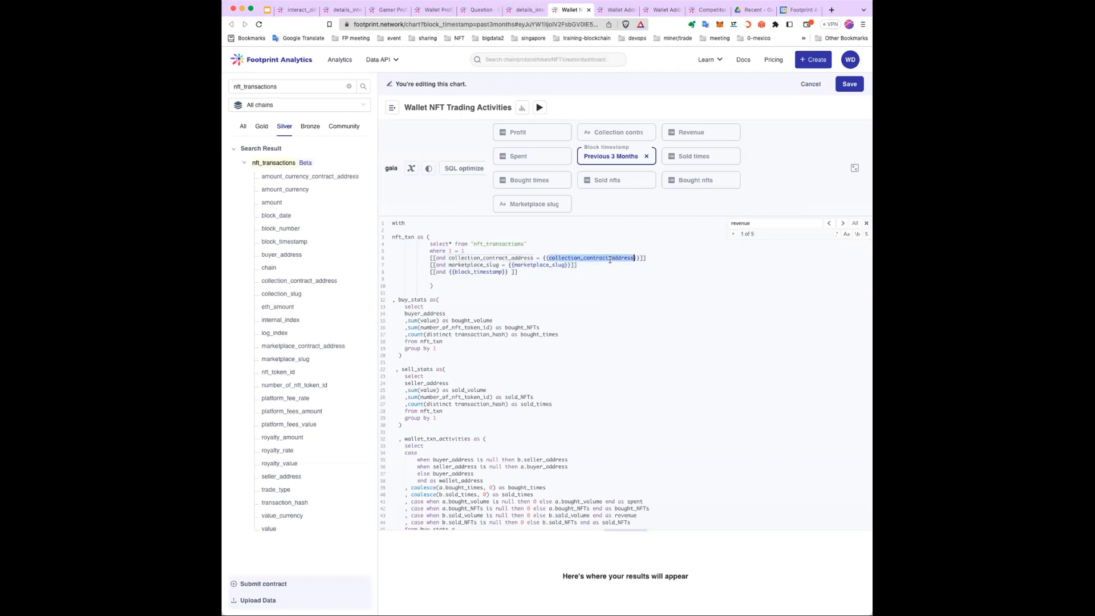
double_click(541, 266)
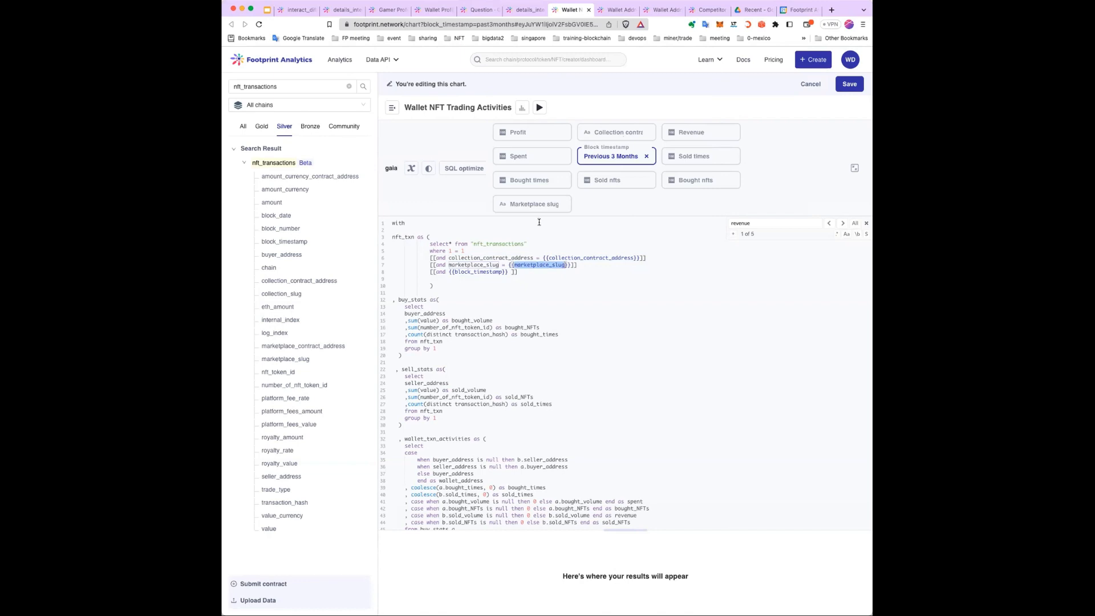
left_click(485, 272)
double_click(476, 272)
Step: Examine how the buy_stats and sell_stats subqueries aggregate nft_txn by buyer and seller address
left_click(477, 300)
left_click(445, 352)
double_click(410, 299)
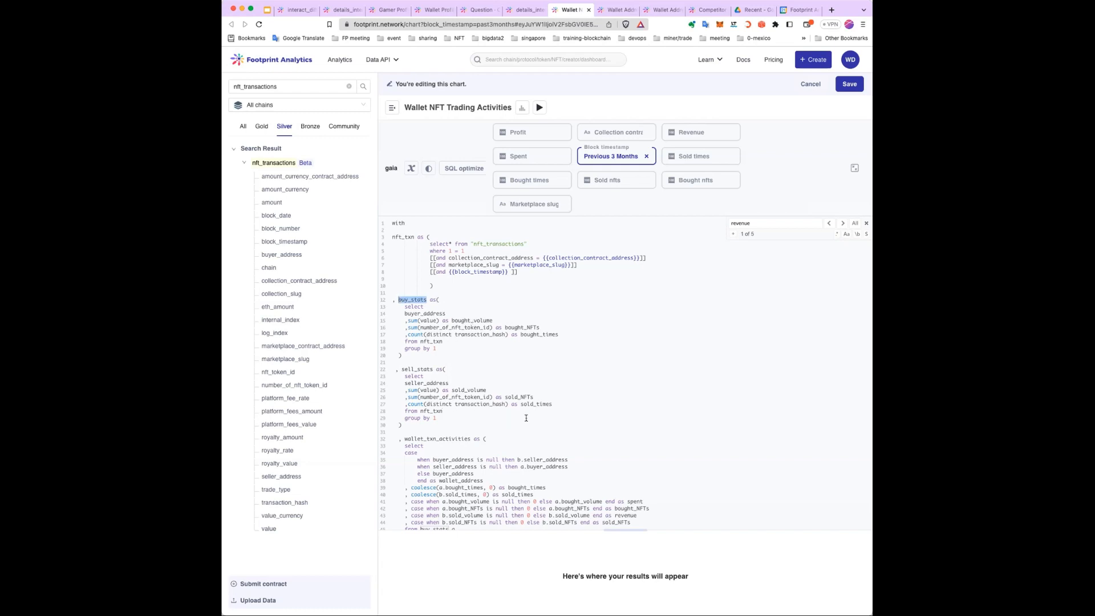
left_click(498, 417)
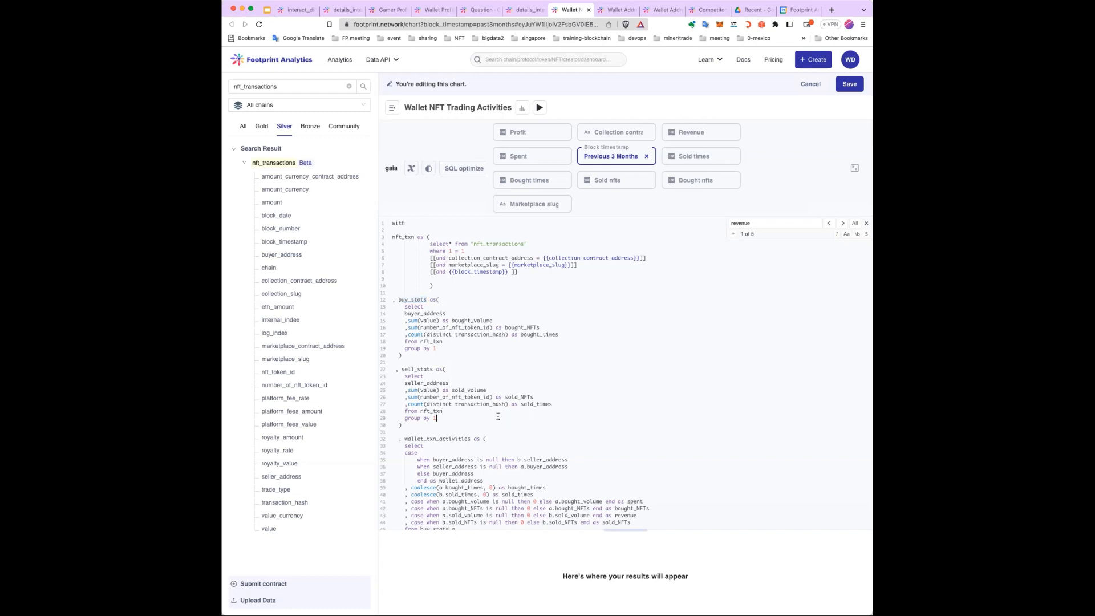
left_click(382, 375, "shift")
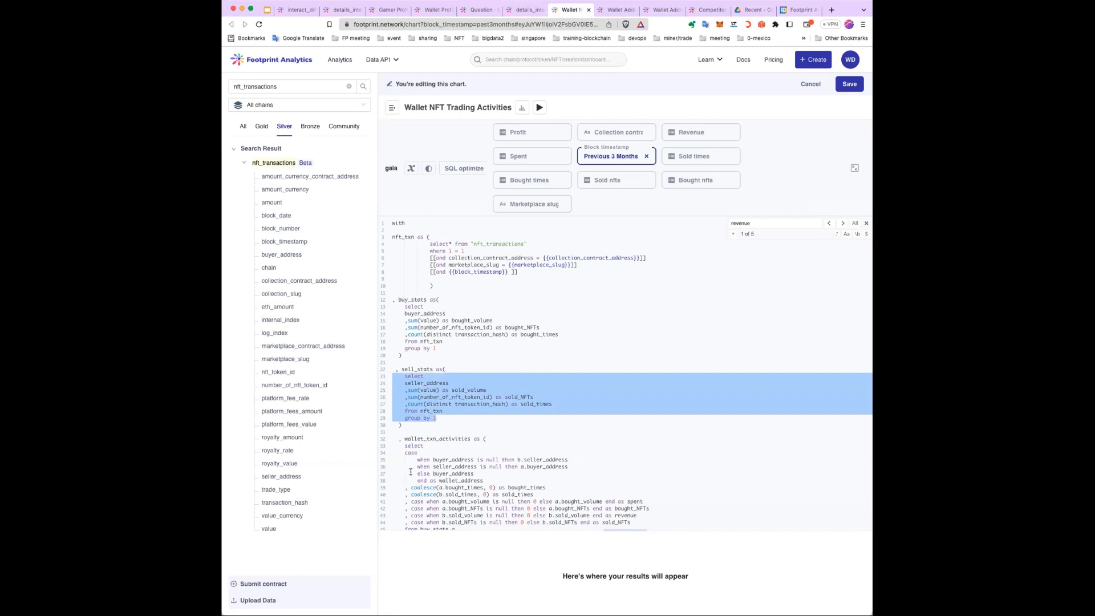
scroll(411, 472, "down", 5)
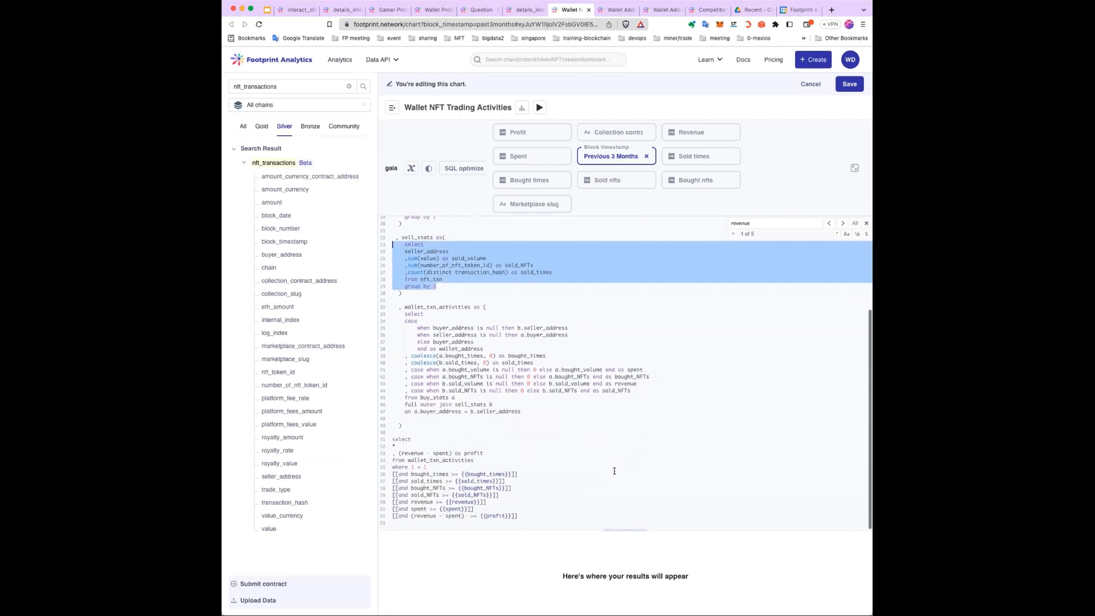
Step: Examine how wallet_txn_activities full outer joins buy_stats with sell_stats on buyer_address and seller_address
double_click(449, 307)
left_click(599, 383)
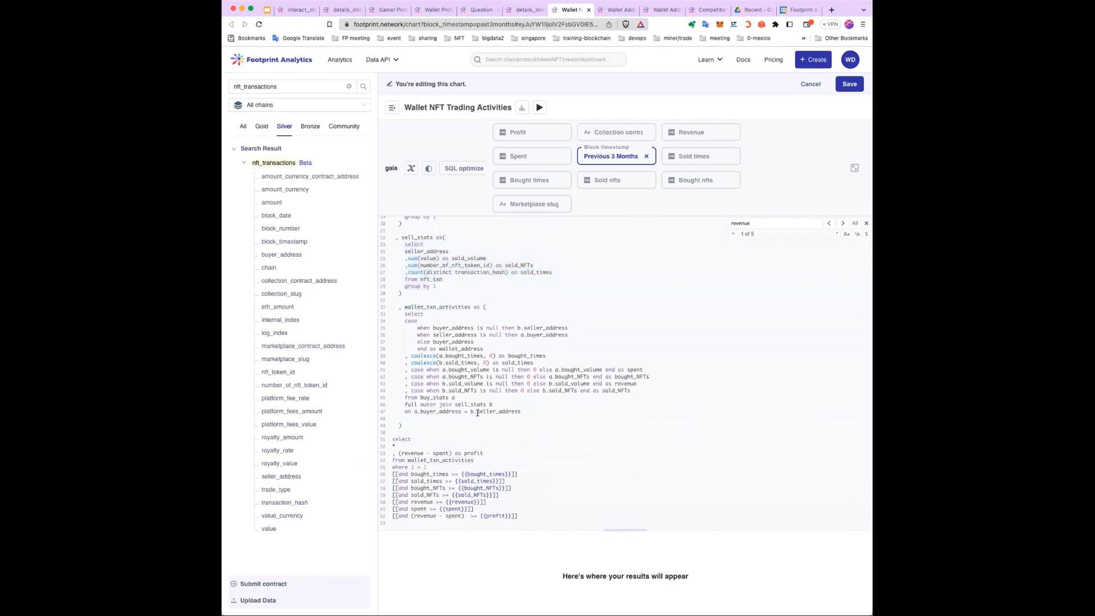
double_click(433, 398)
double_click(471, 405)
left_click(501, 413)
double_click(440, 411)
left_click(543, 417)
left_click_drag(523, 411, 414, 406)
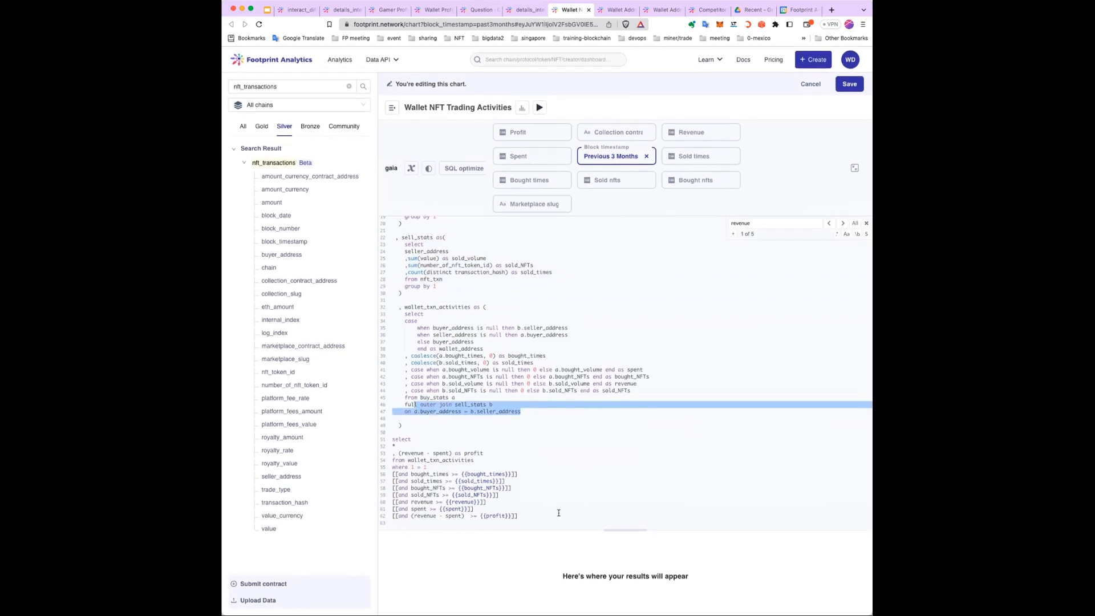
Step: Open the Wallet Address Trading Activities dashboard and sort the Wallet NFT Trading Activities table by wallet_address in ascending order
left_click(617, 10)
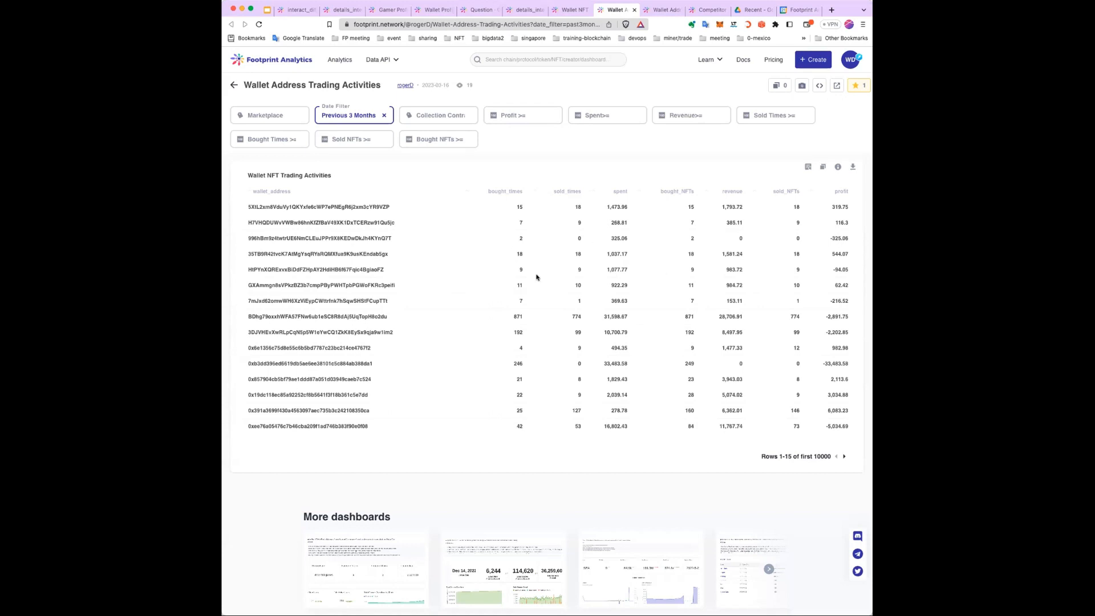
left_click(457, 192)
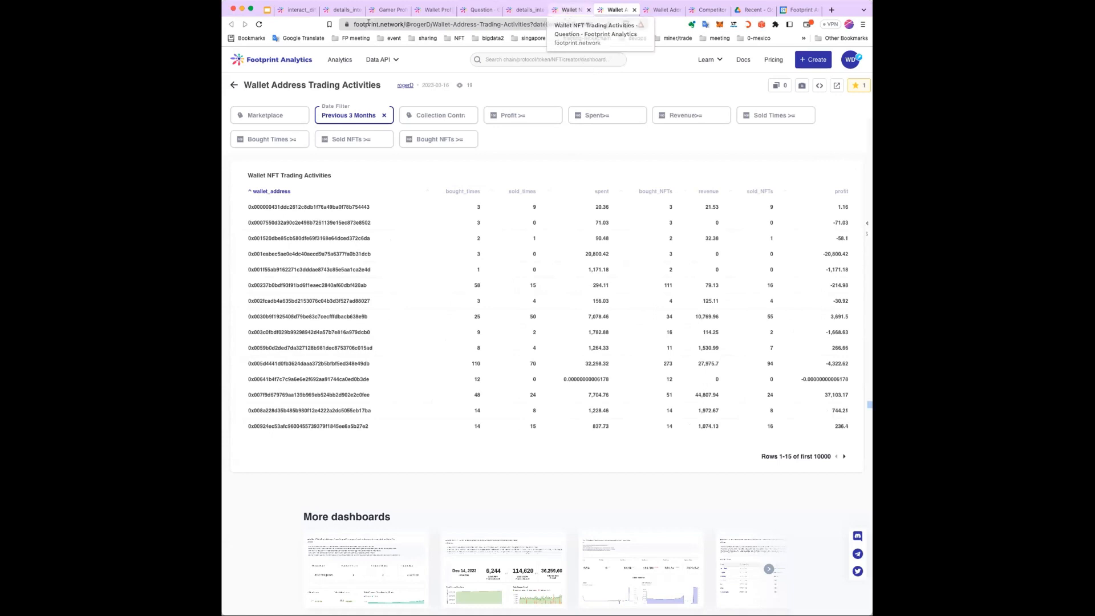
Step: Go back to the Wallet NFT Trading Activities query and review its logic again from nft_txn to wallet_txn_activities
left_click(568, 11)
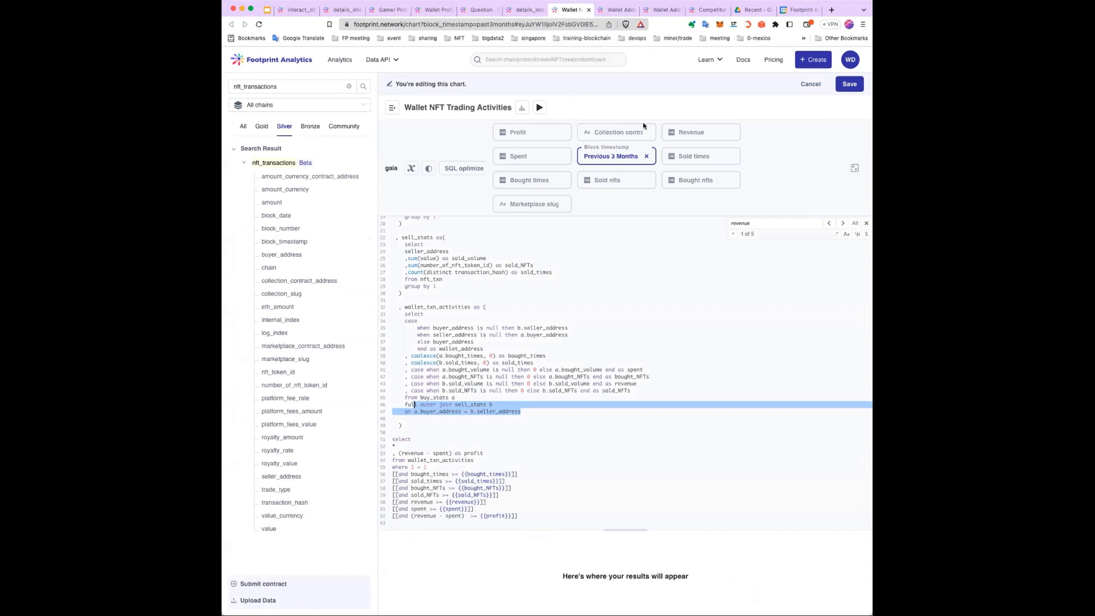
left_click(571, 313)
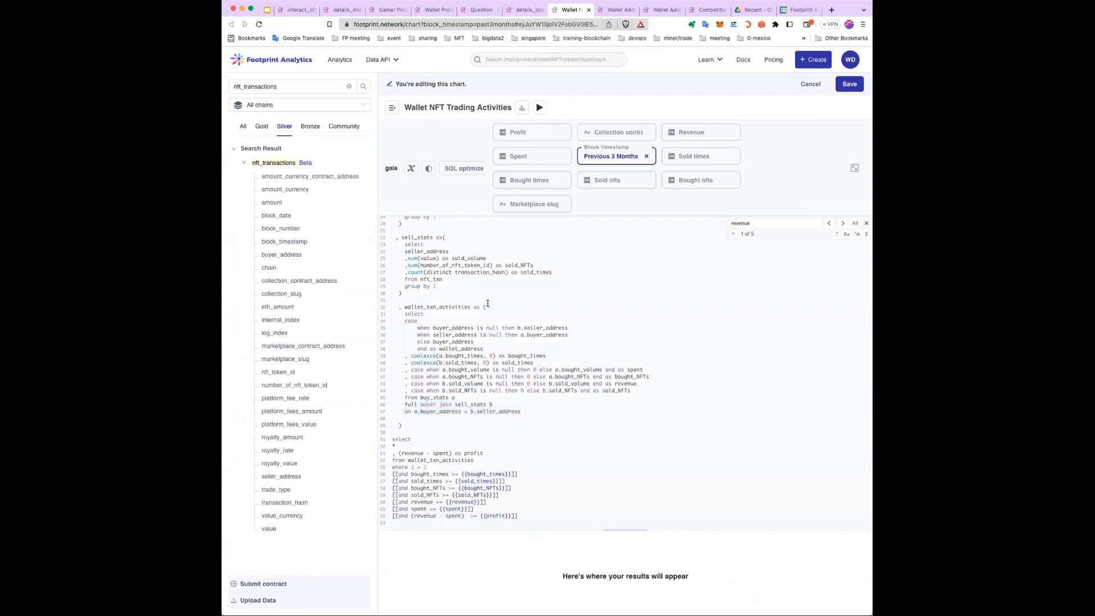
scroll(488, 303, "up", 5)
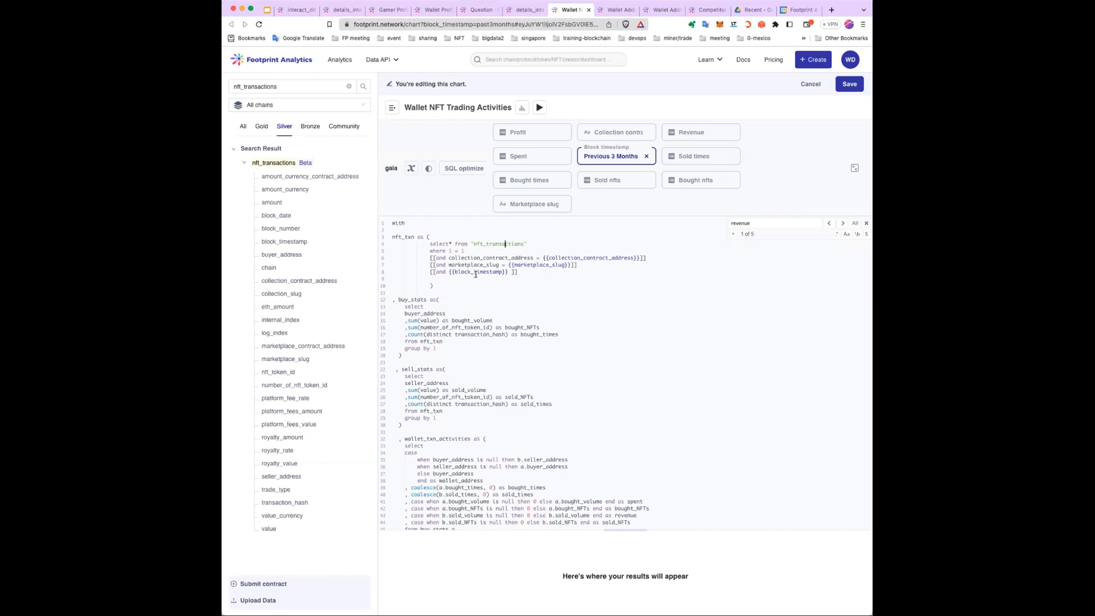
scroll(476, 275, "down", 2)
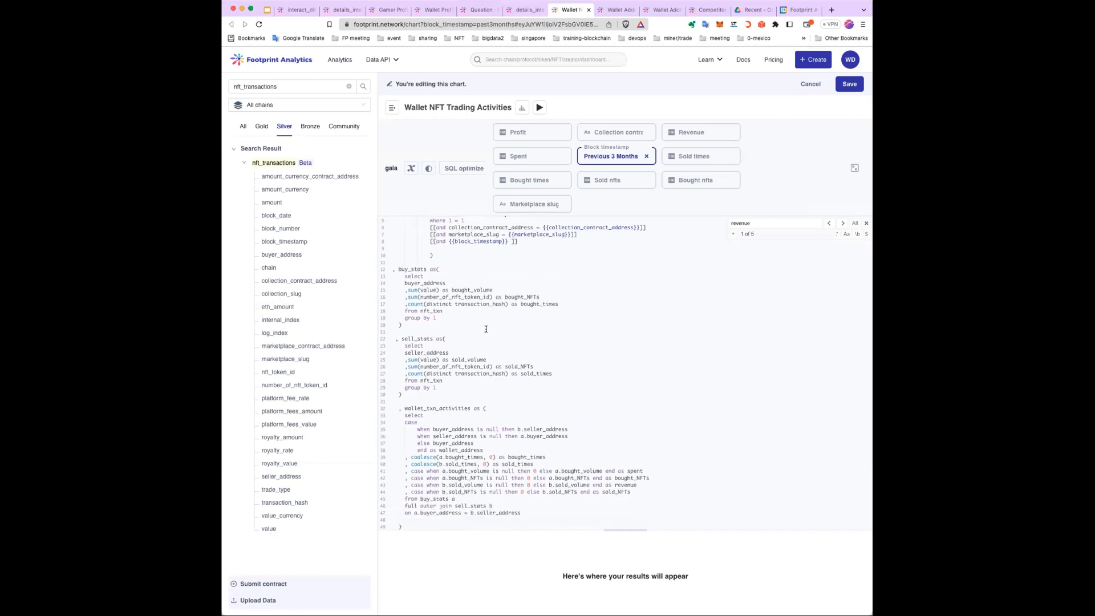
Step: Review the query through its final select with the profit filters, and broaden the Silver table search to "nft_"
scroll(461, 273, "down", 7)
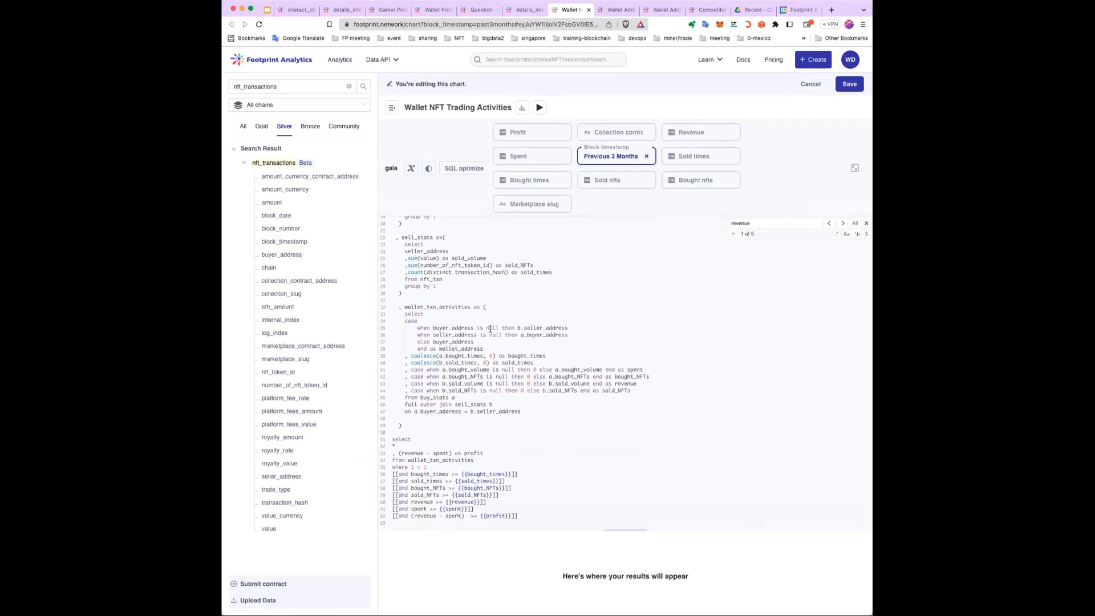
scroll(545, 321, "up", 2)
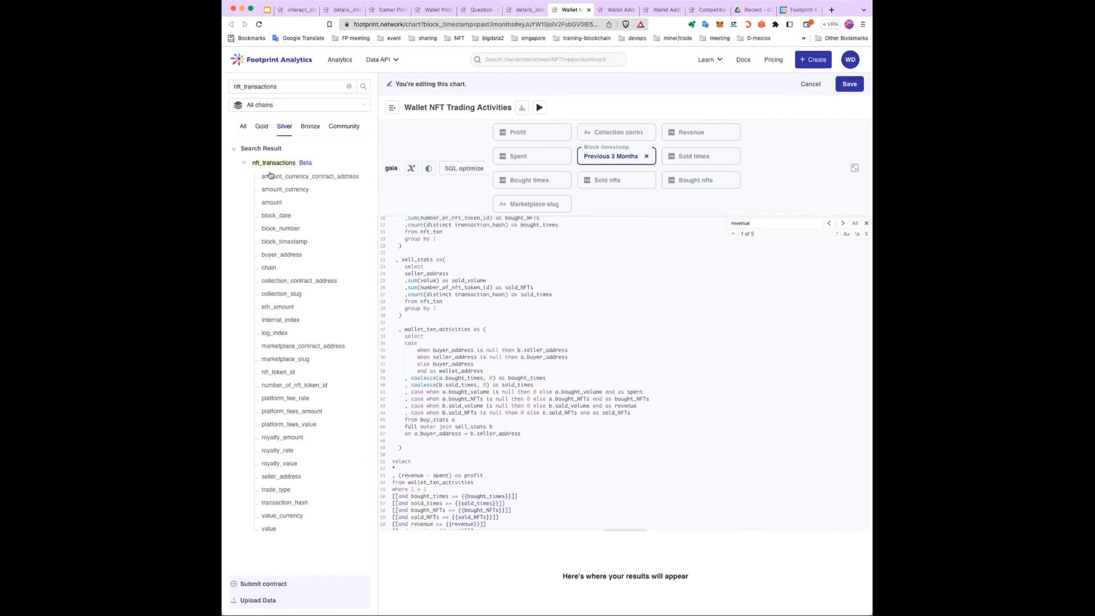
left_click(315, 87)
key("BackSpace")
key("BackSpace")
key("BackSpace")
key("BackSpace")
key("BackSpace")
key("BackSpace")
key("BackSpace")
key("BackSpace")
key("BackSpace")
key("BackSpace")
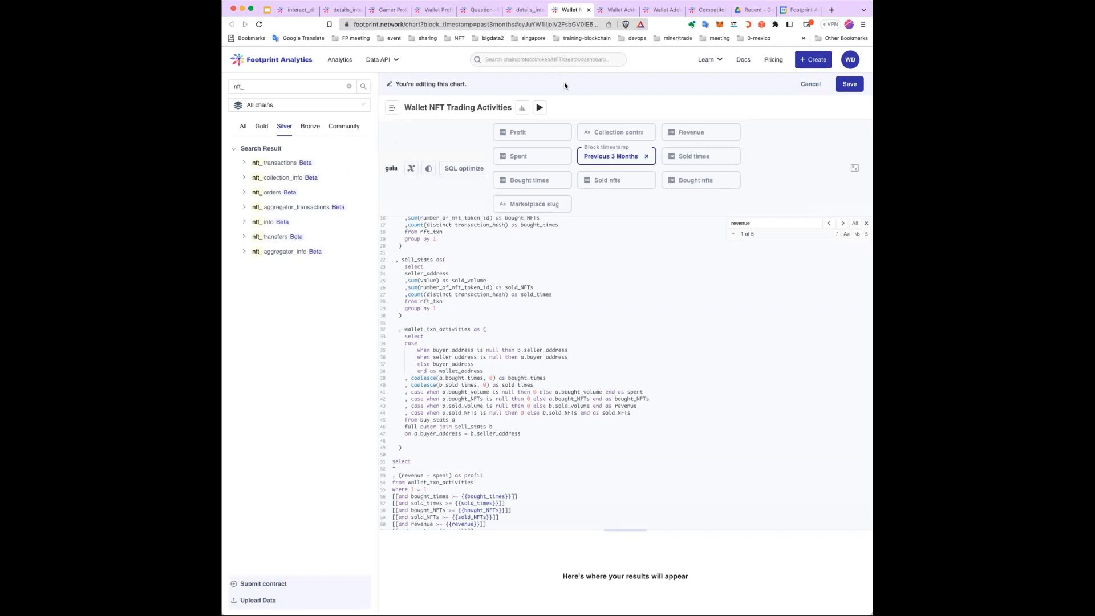
Step: Switch to the Google Slides deck and present it from the complex wallet profile slide through to the AI clustering slide
left_click(264, 11)
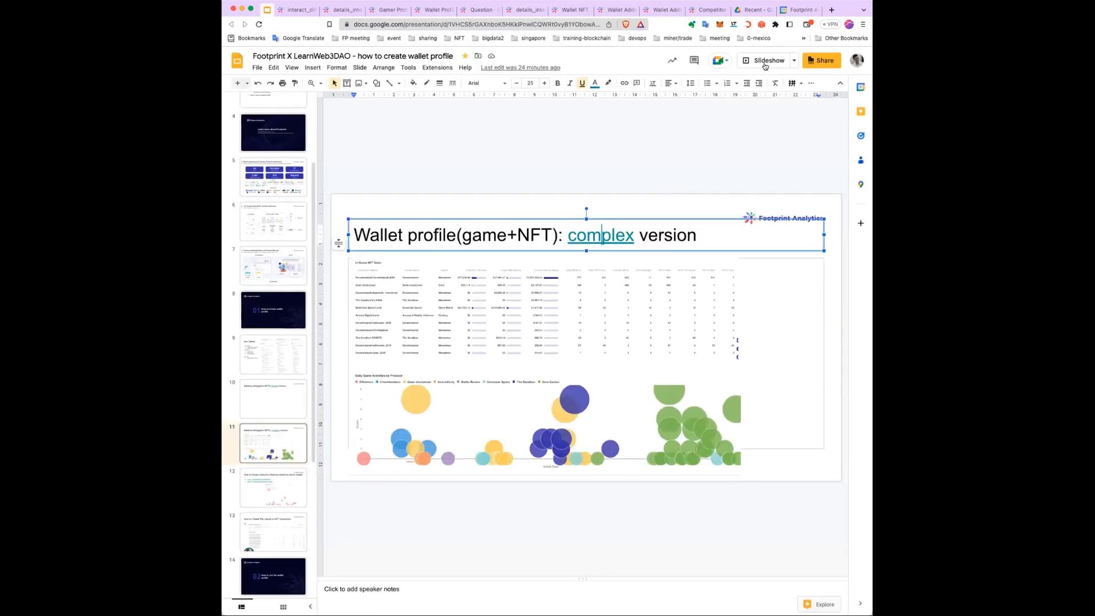
left_click(765, 67)
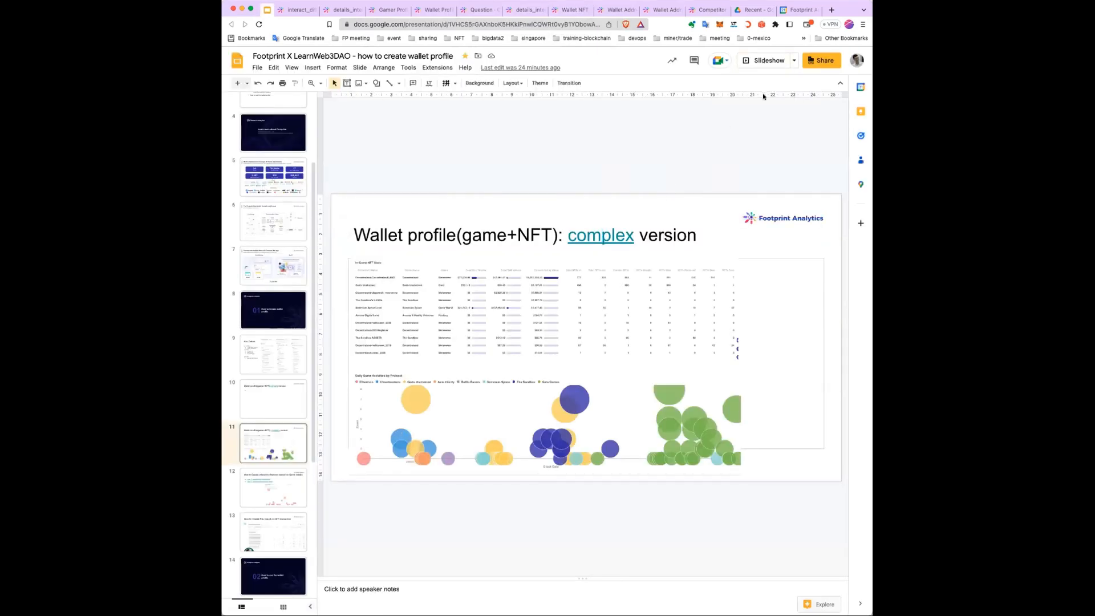
left_click(752, 67)
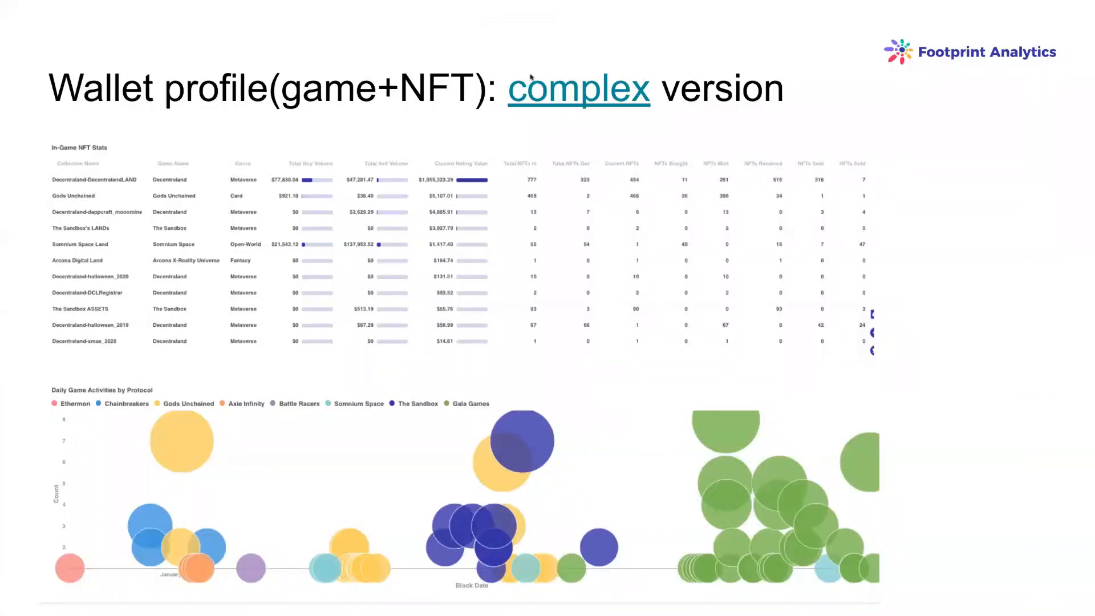
key("Right")
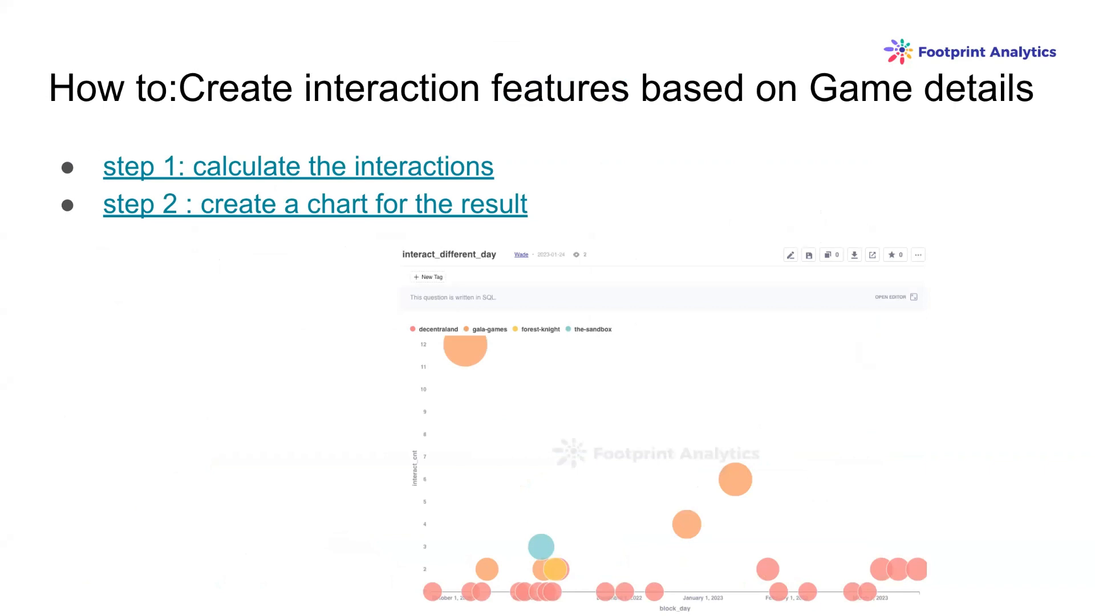
key("Right")
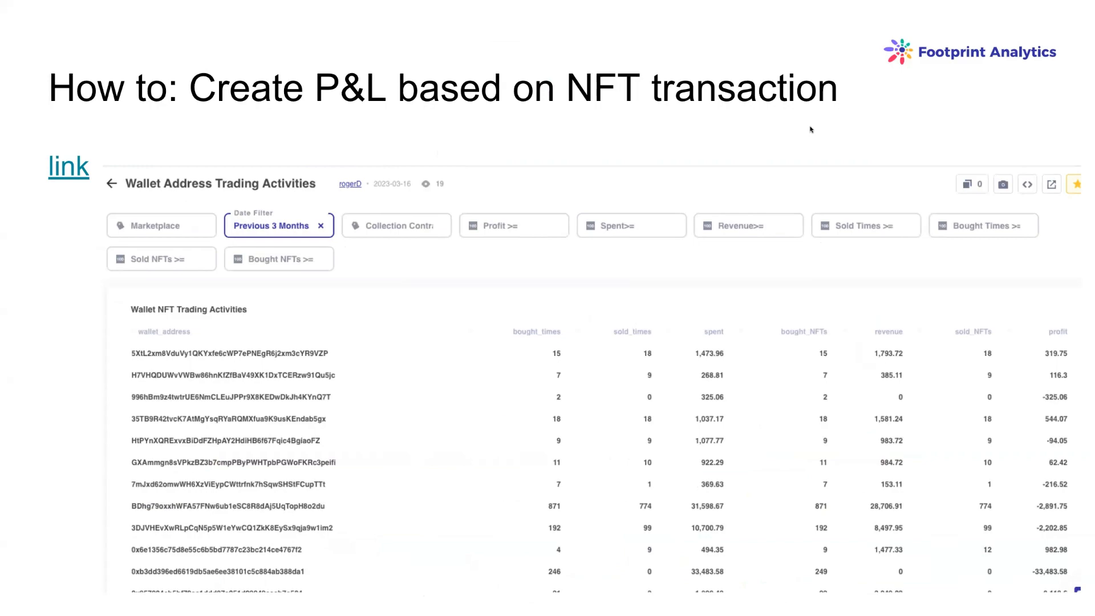
key("Right")
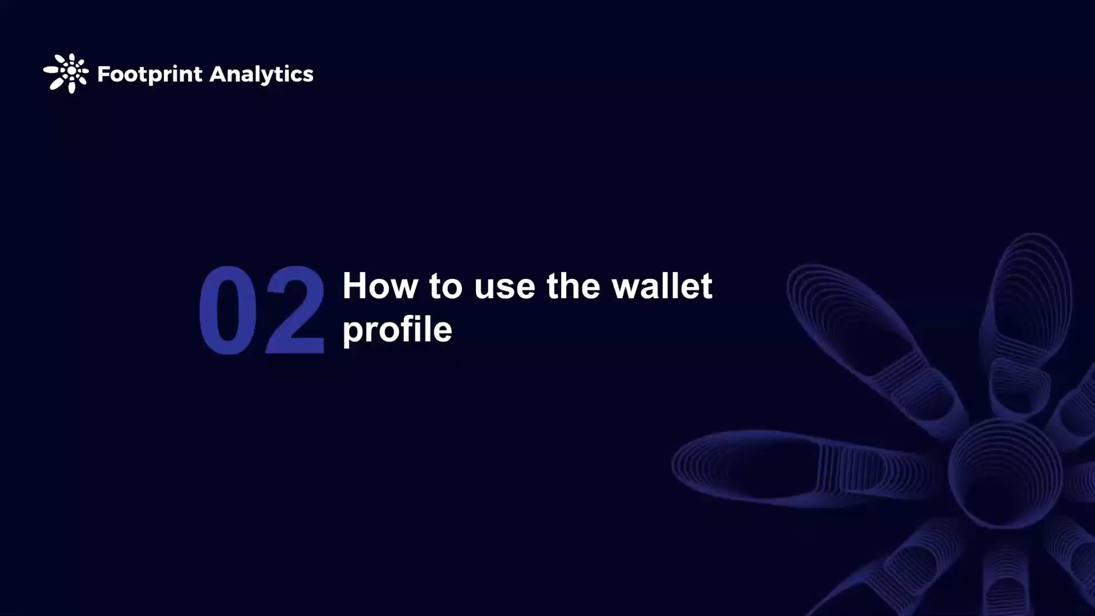
key("Right")
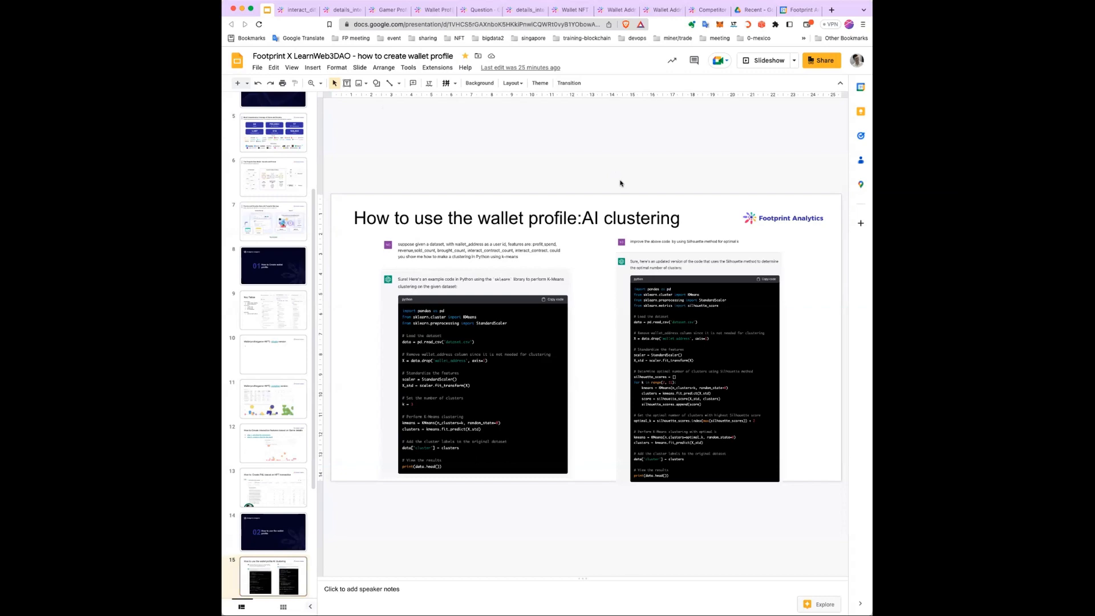
Step: Copy the word "clustering" from the slide title, search the web for it in a new tab, and enlarge the Cluster analysis example images
left_click(638, 214)
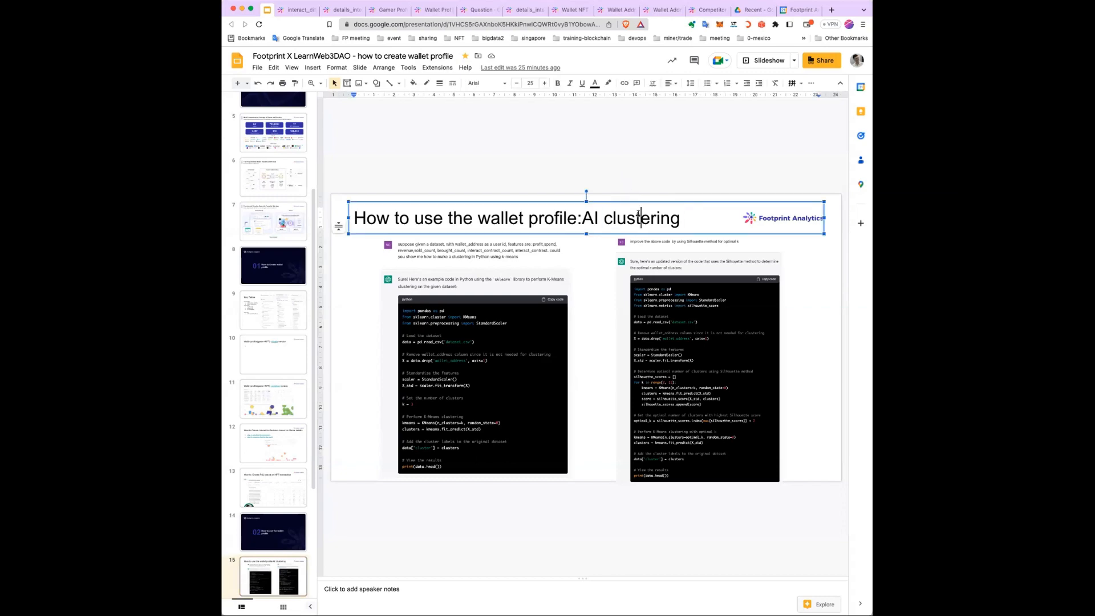
double_click(639, 215)
key("super+c")
key("super+t")
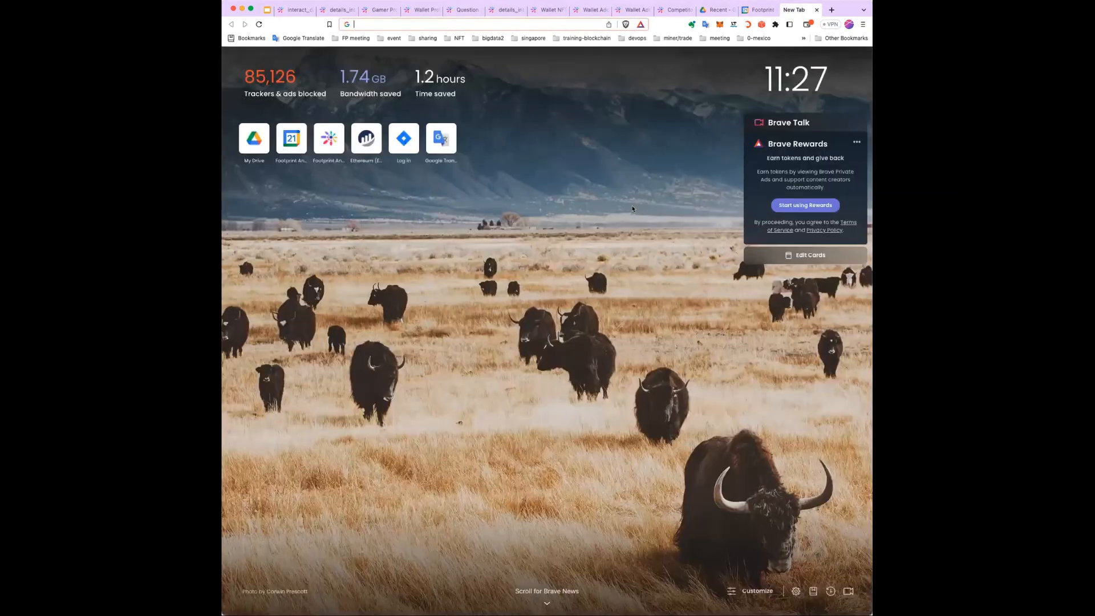
key("super+v")
key("Return")
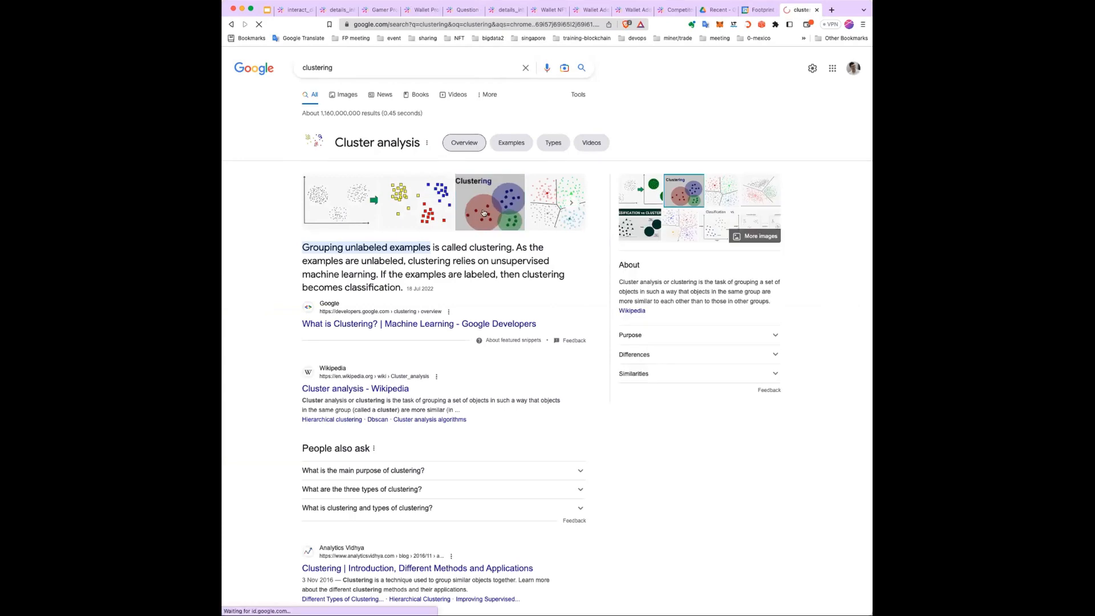
scroll(483, 211, "up", 3)
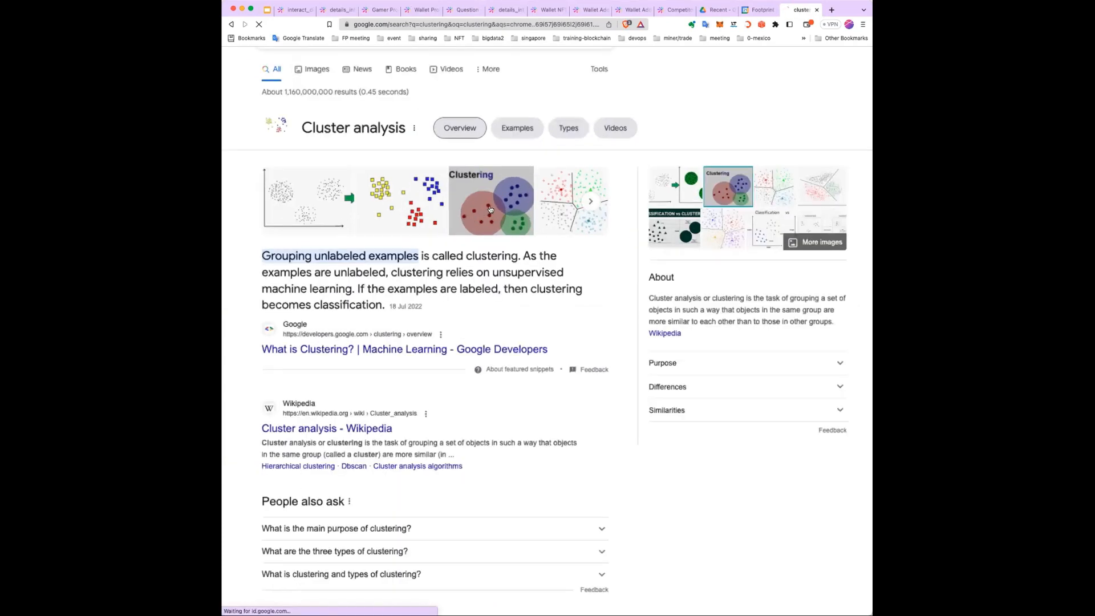
scroll(489, 209, "up", 5)
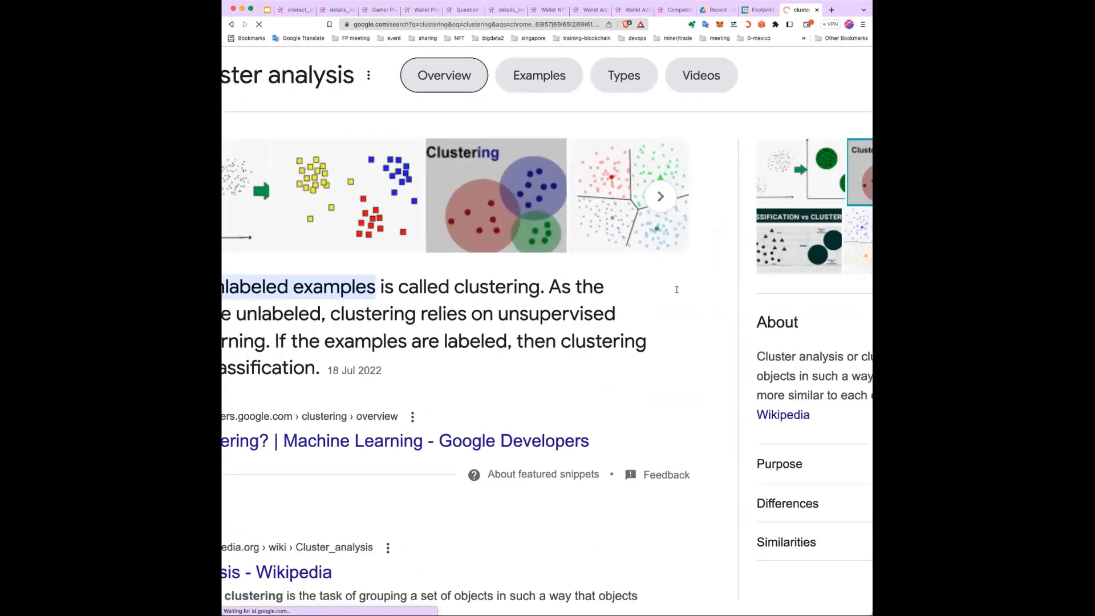
scroll(658, 292, "left", 3)
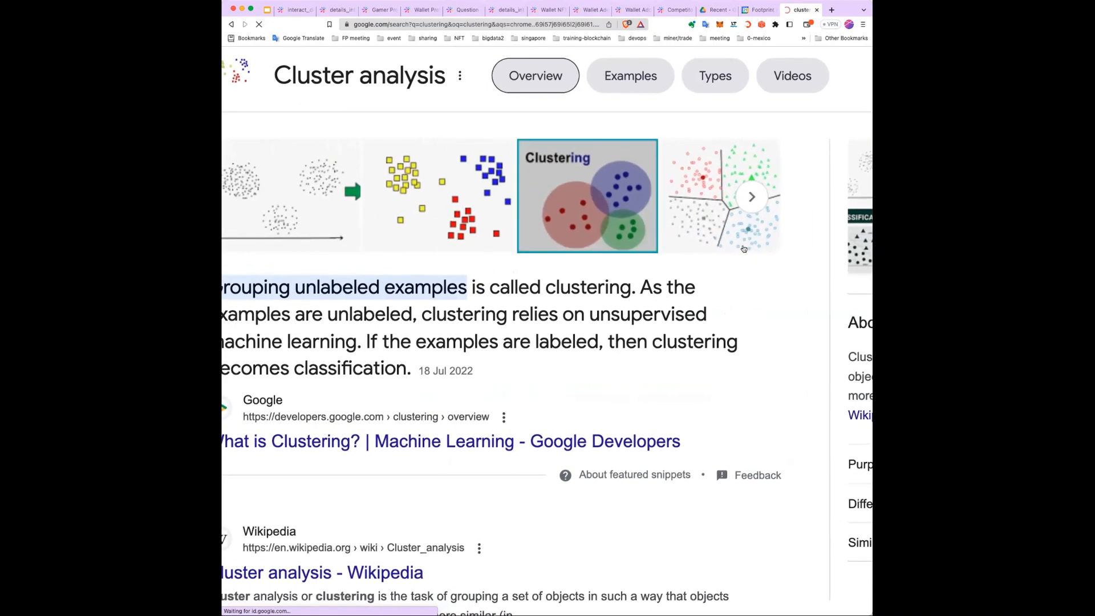
scroll(692, 238, "left", 3)
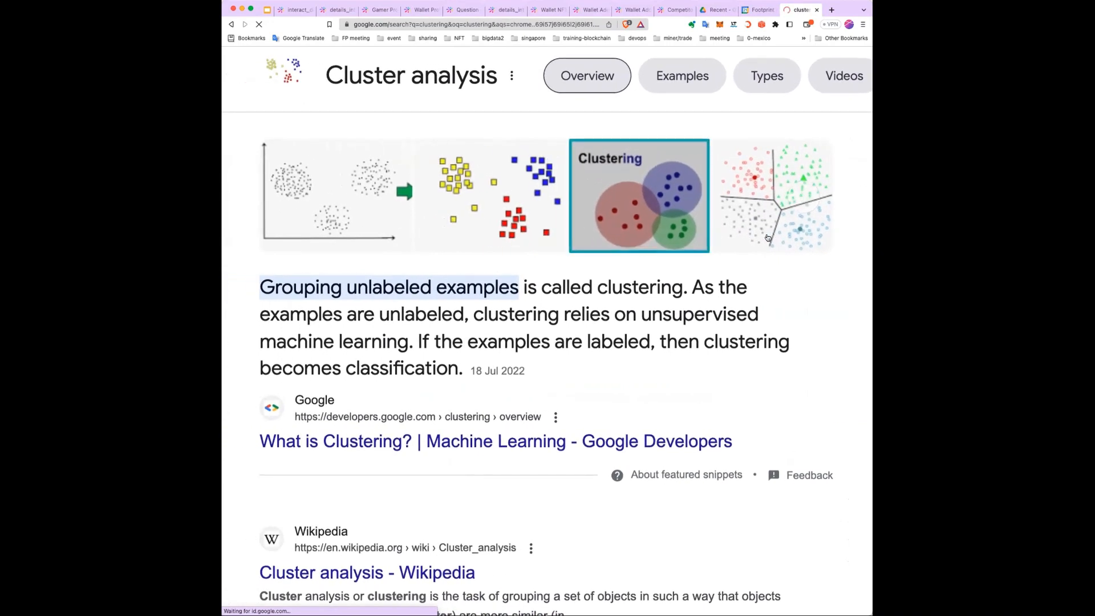
scroll(767, 237, "up", 1)
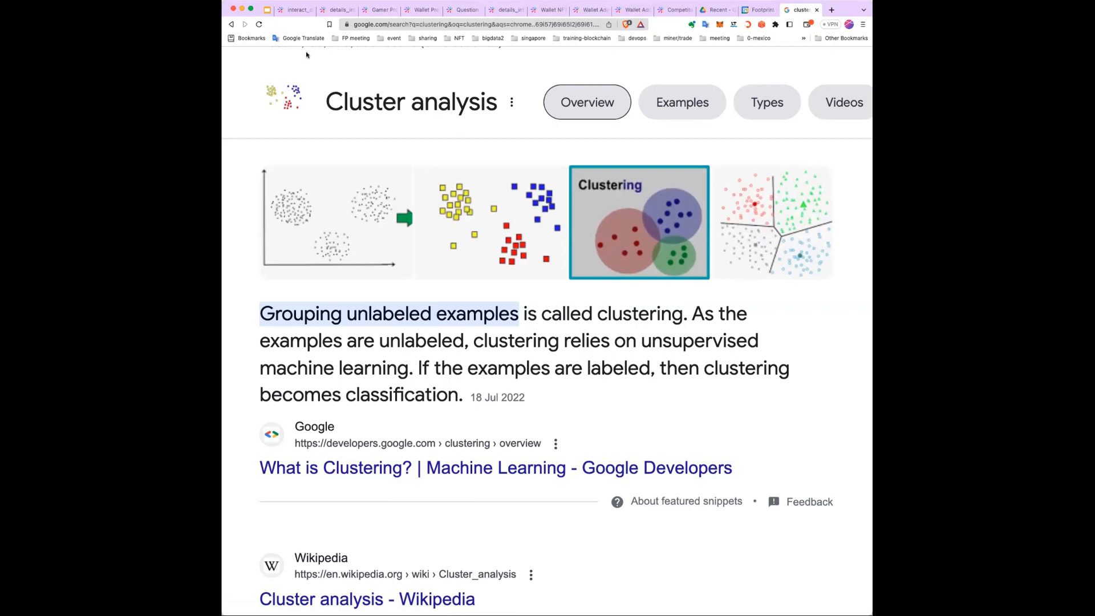
Step: Return to the wallet profile deck in Google Slides and start the slideshow from the AI clustering slide
left_click(265, 12)
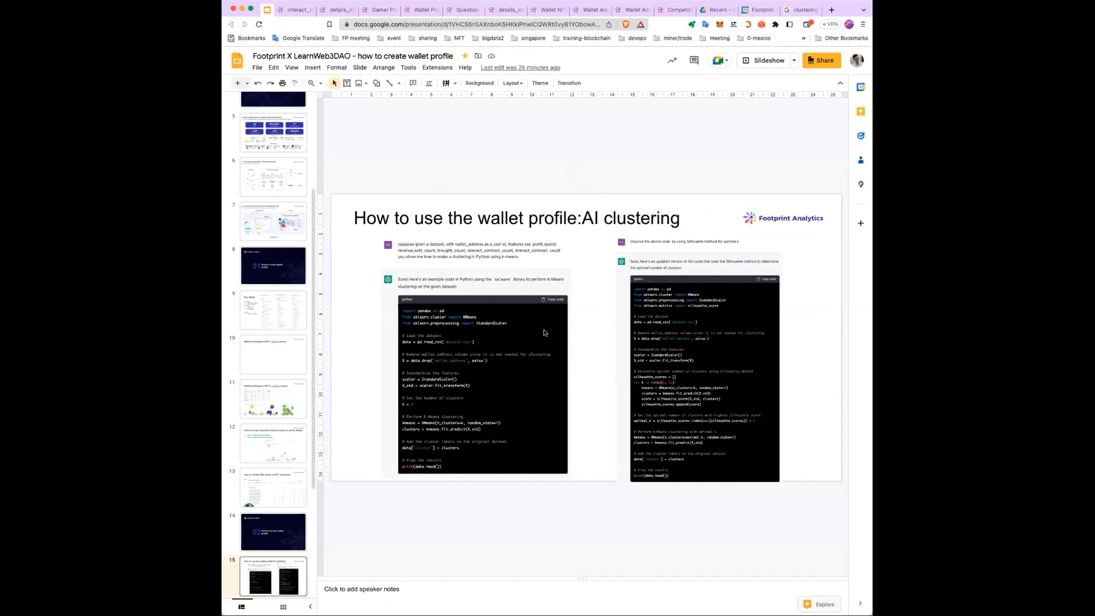
left_click(764, 61)
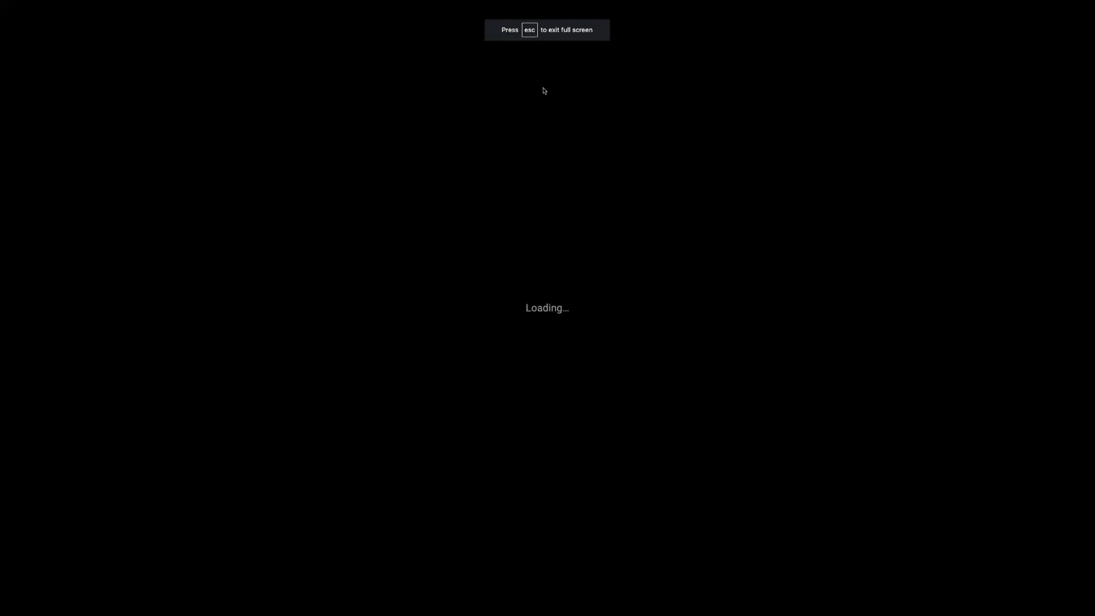